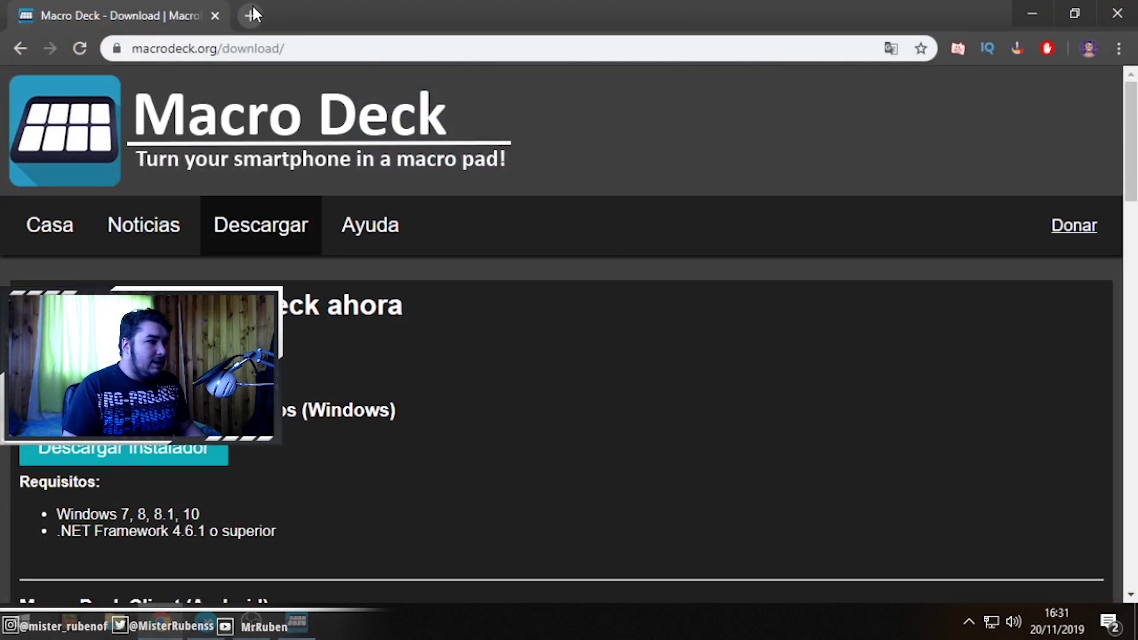
# - Search Google for "obs websocket host" in a new browser tab
pyautogui.click(252, 9)
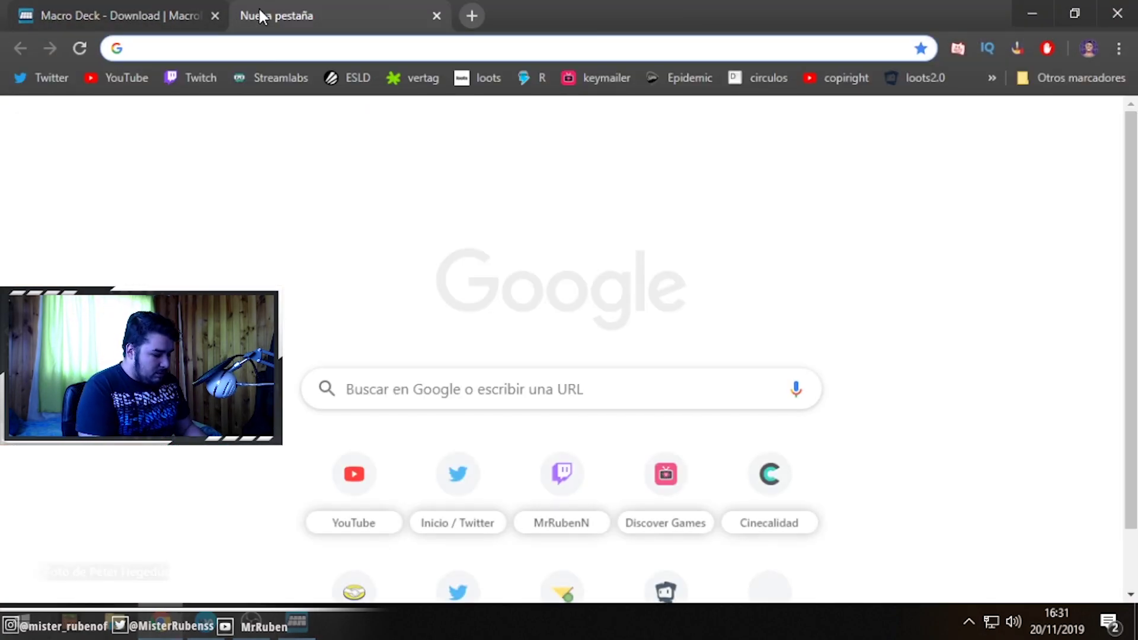
pyautogui.write('OSb')
pyautogui.press('BackSpace')
pyautogui.press('BackSpace')
pyautogui.press('BackSpace')
pyautogui.write('o')
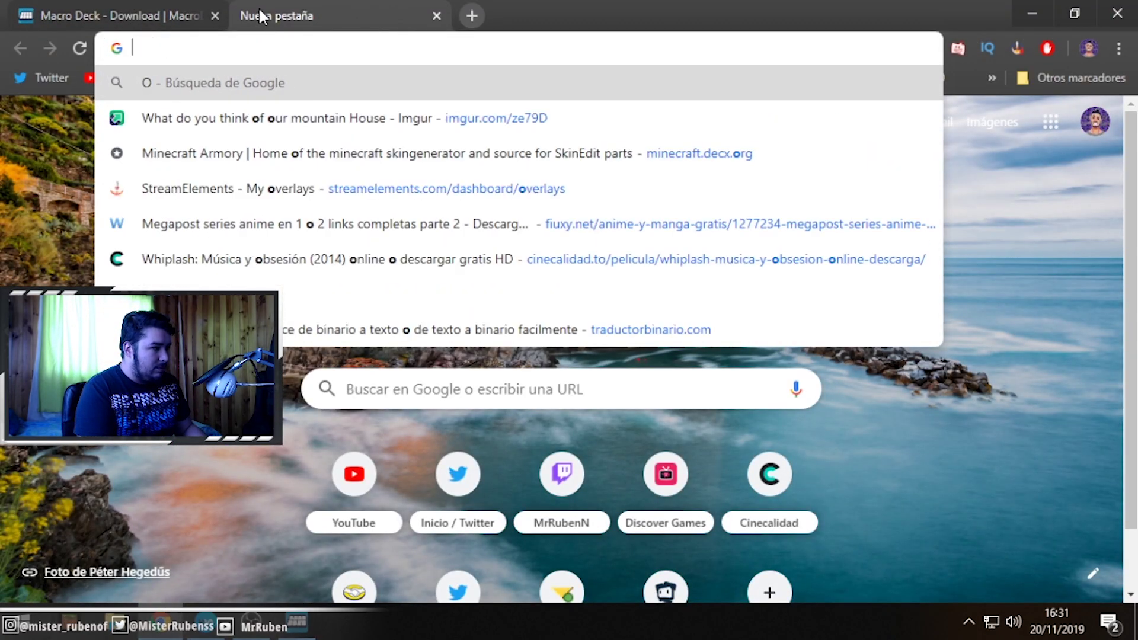
pyautogui.write('bs websocket host')
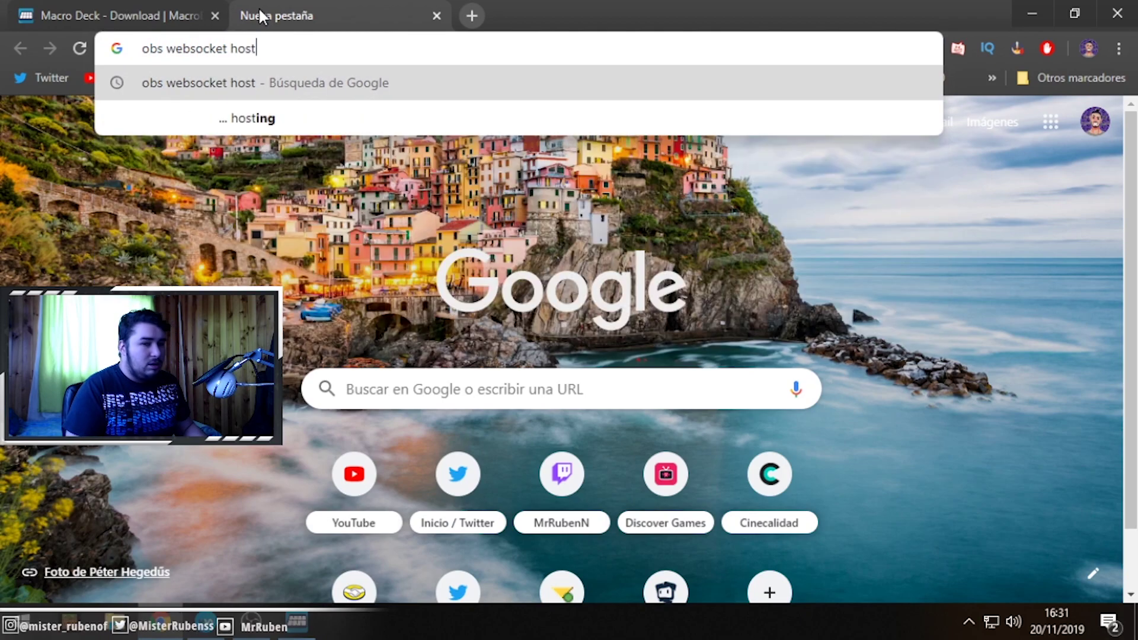
pyautogui.press('Return')
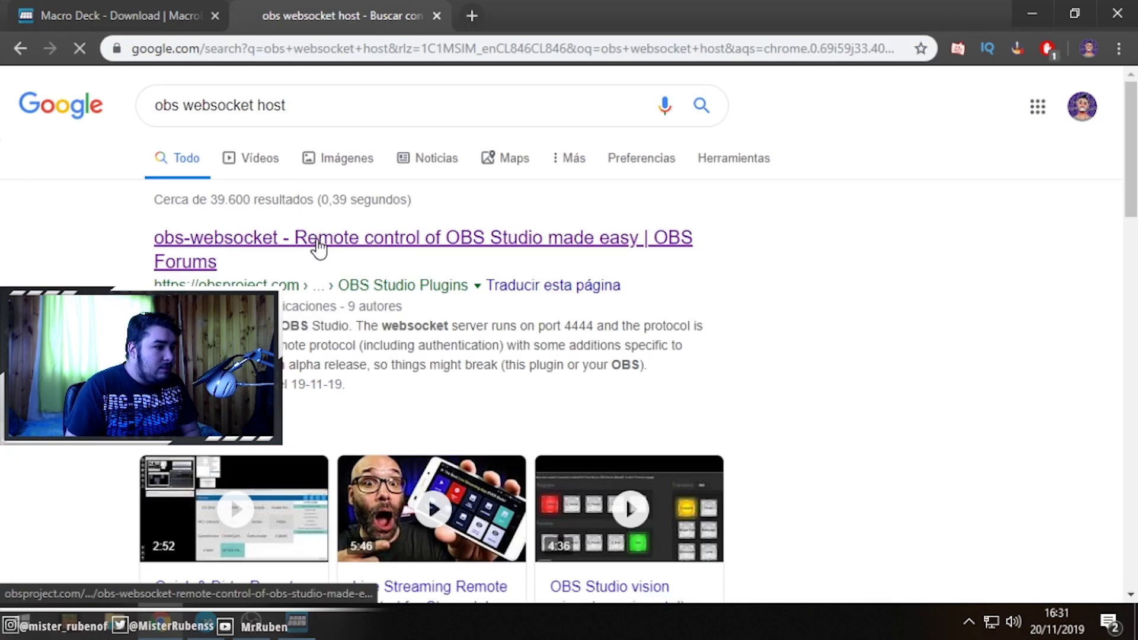
# - Open the obs-websocket thread on the OBS Forums and go to the Websocket plugin's resource page
pyautogui.click(319, 247)
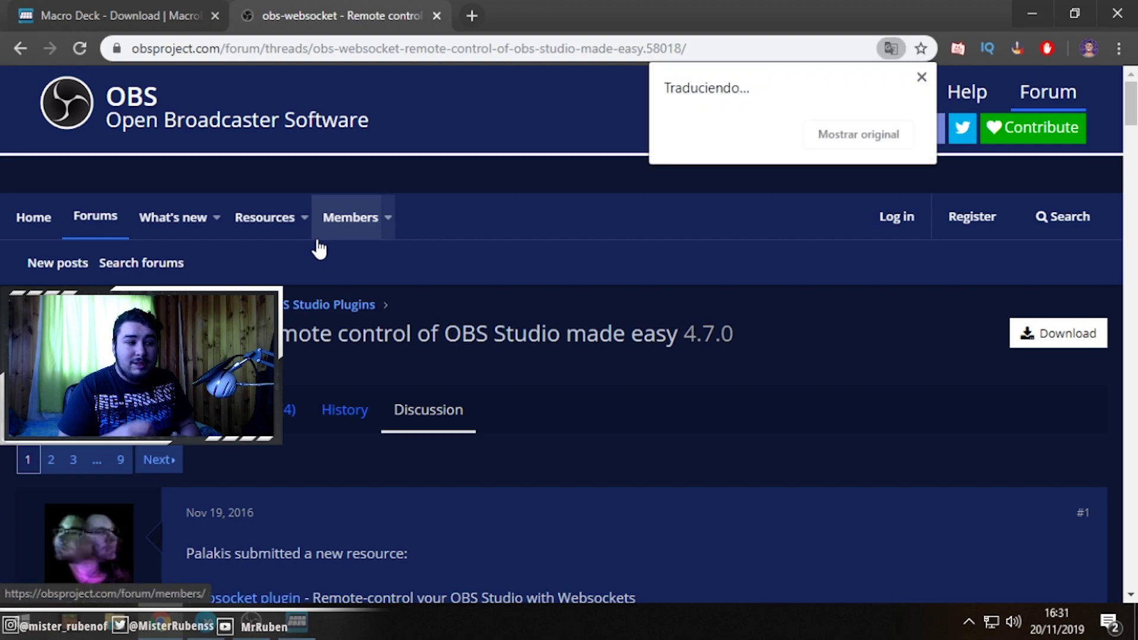
pyautogui.scroll(-6, 407, 314)
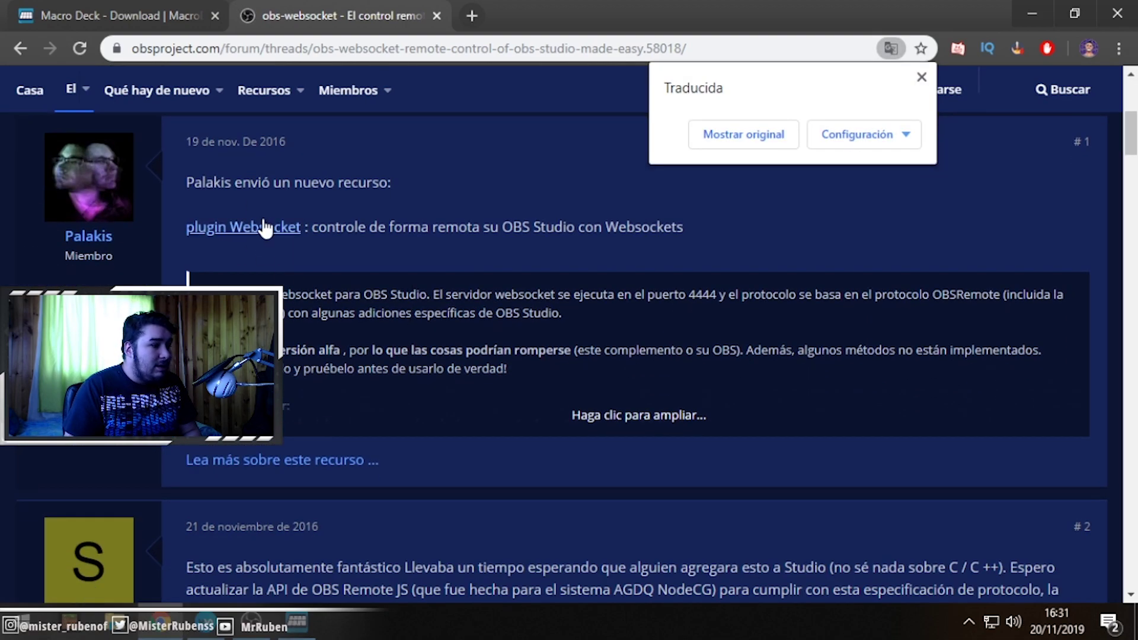
pyautogui.click(260, 237)
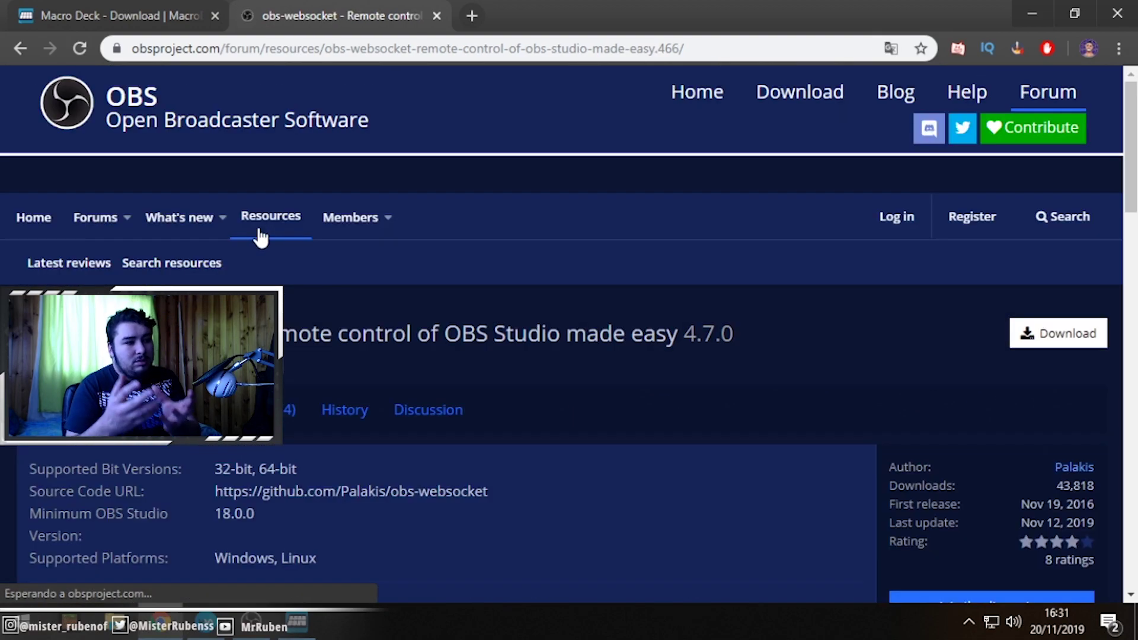
pyautogui.scroll(-1, 397, 260)
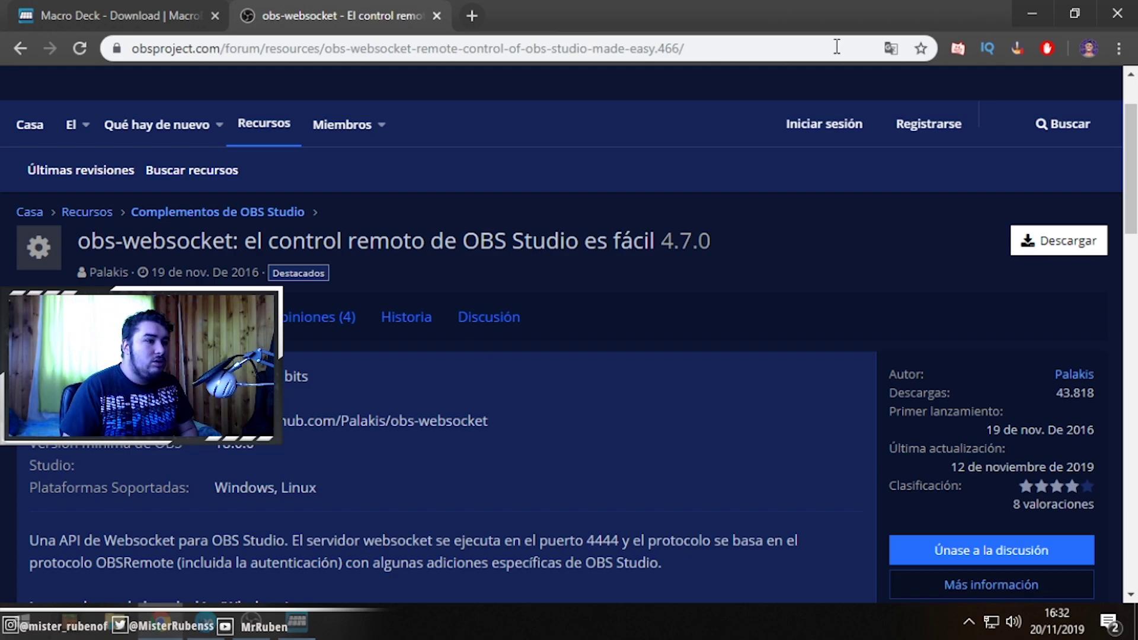
# - Switch to Macro Deck Server and open the SONIDOS 2 folder
pyautogui.click(1032, 13)
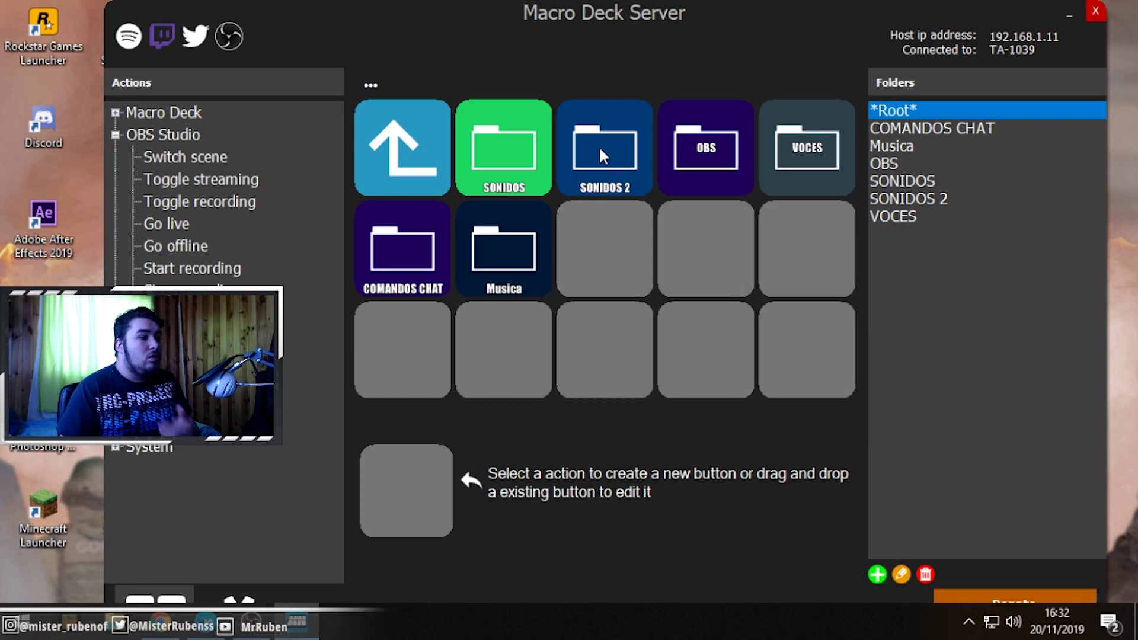
pyautogui.click(900, 178)
pyautogui.click(901, 199)
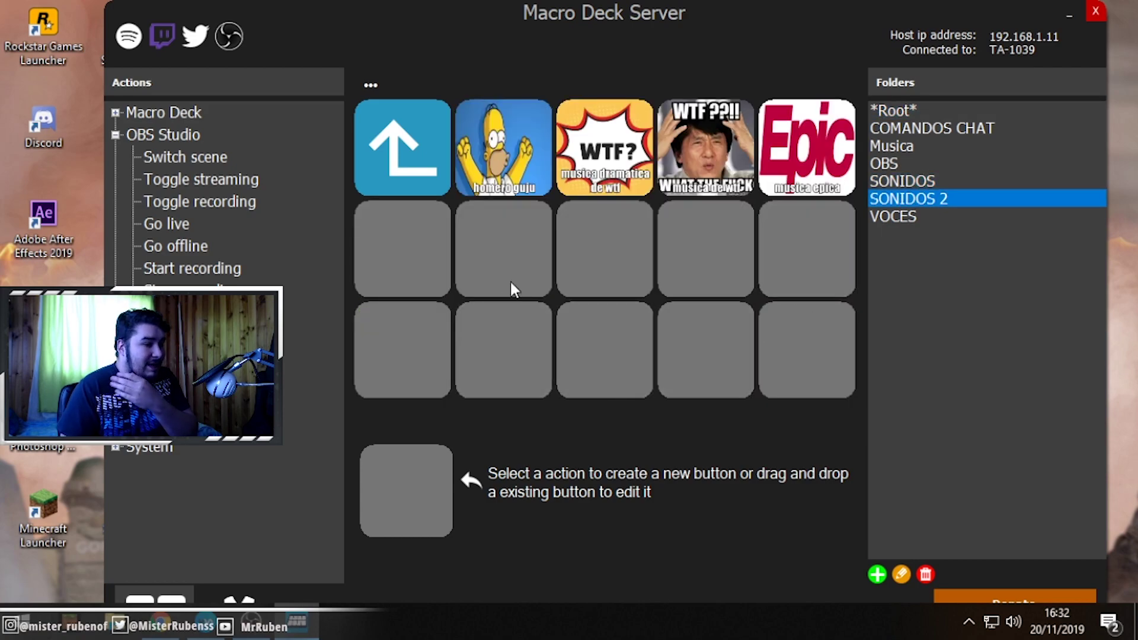
# - Collapse the OBS Studio actions and start a new button with the Soundboard action Play sound
pyautogui.click(118, 136)
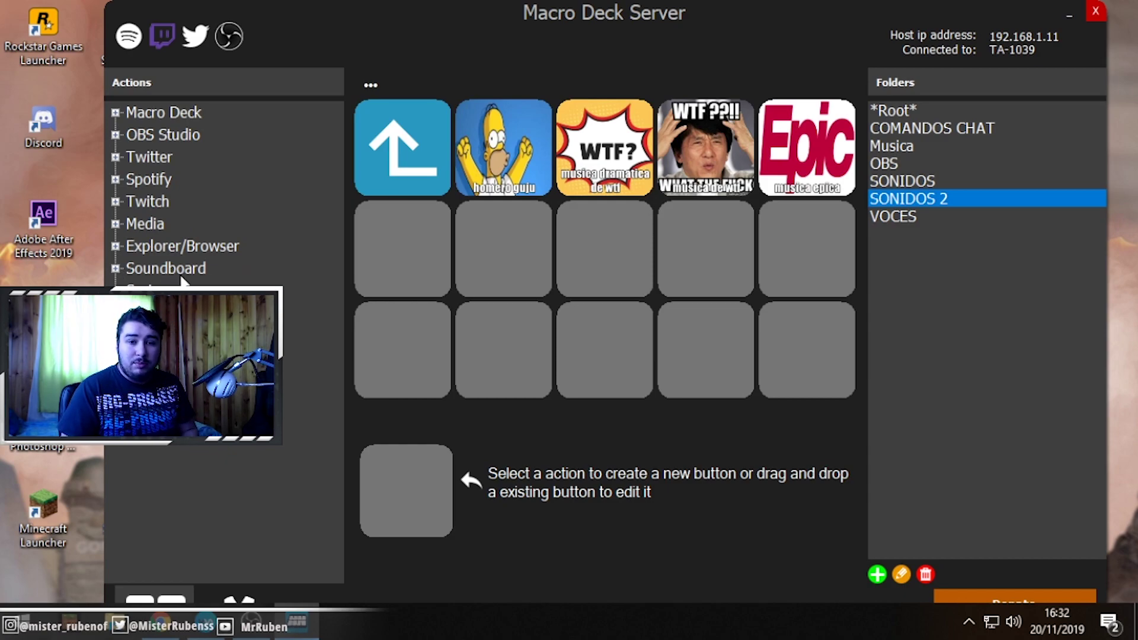
pyautogui.moveTo(391, 19); pyautogui.dragTo(551, 23)
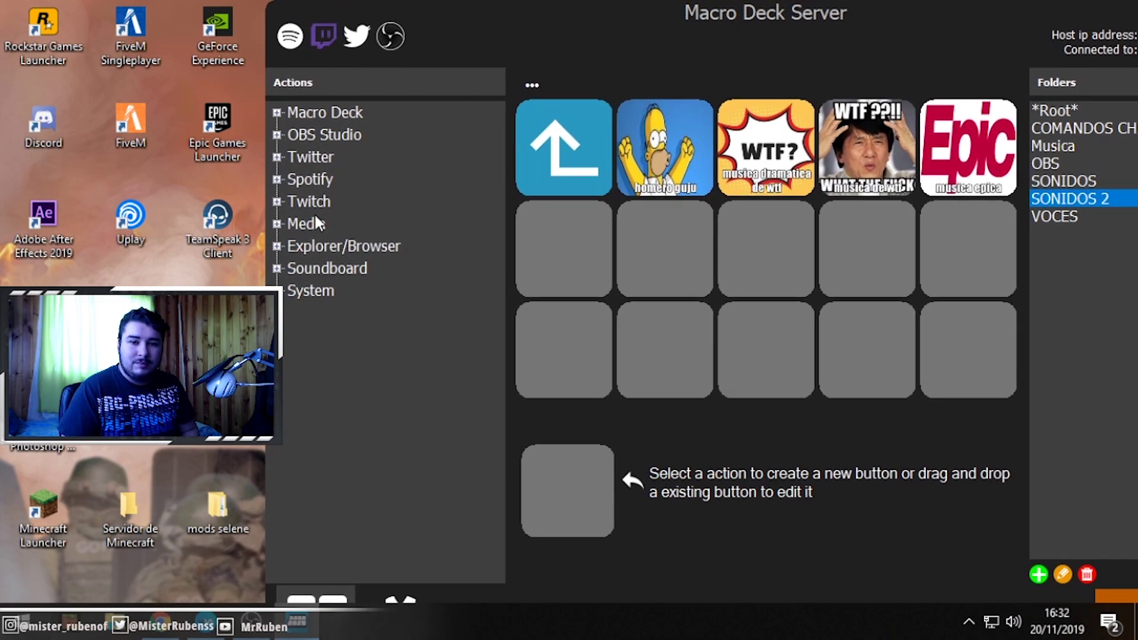
pyautogui.click(276, 268)
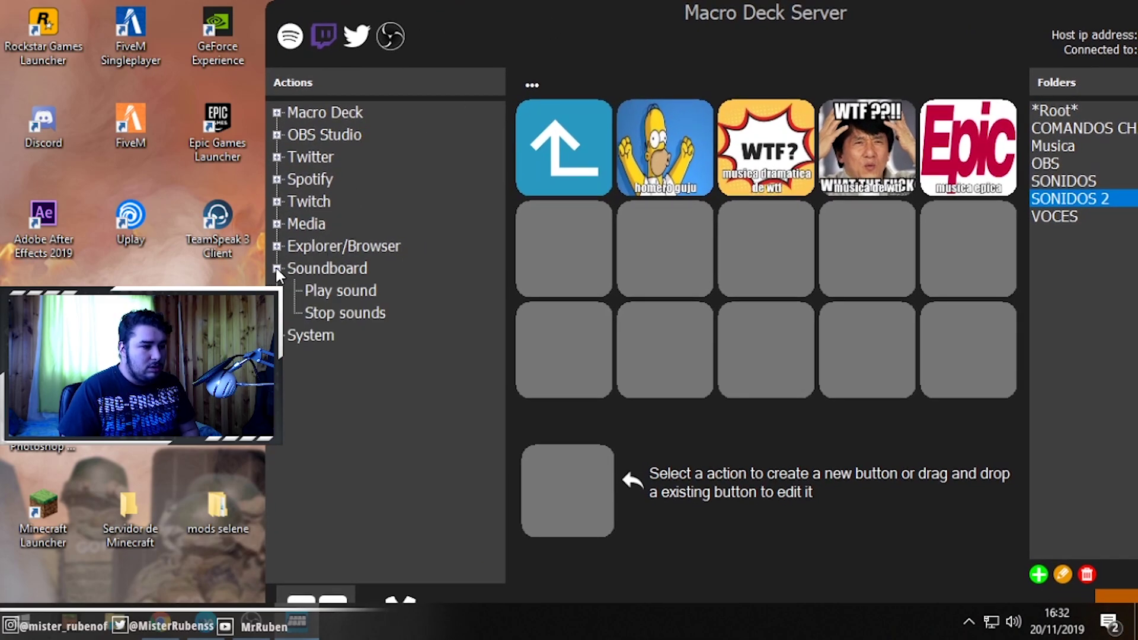
pyautogui.click(341, 287)
pyautogui.moveTo(559, 22); pyautogui.dragTo(356, 23)
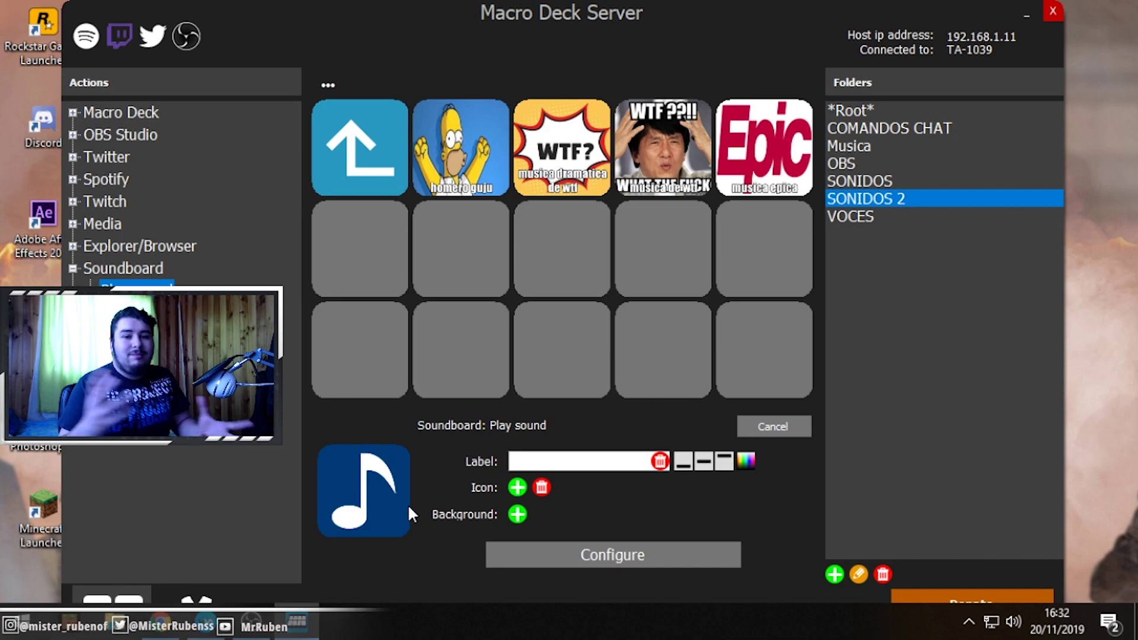
# - Load the sound file "caida de cartoon" from the De todo folder into the Play sound button's configuration
pyautogui.click(625, 560)
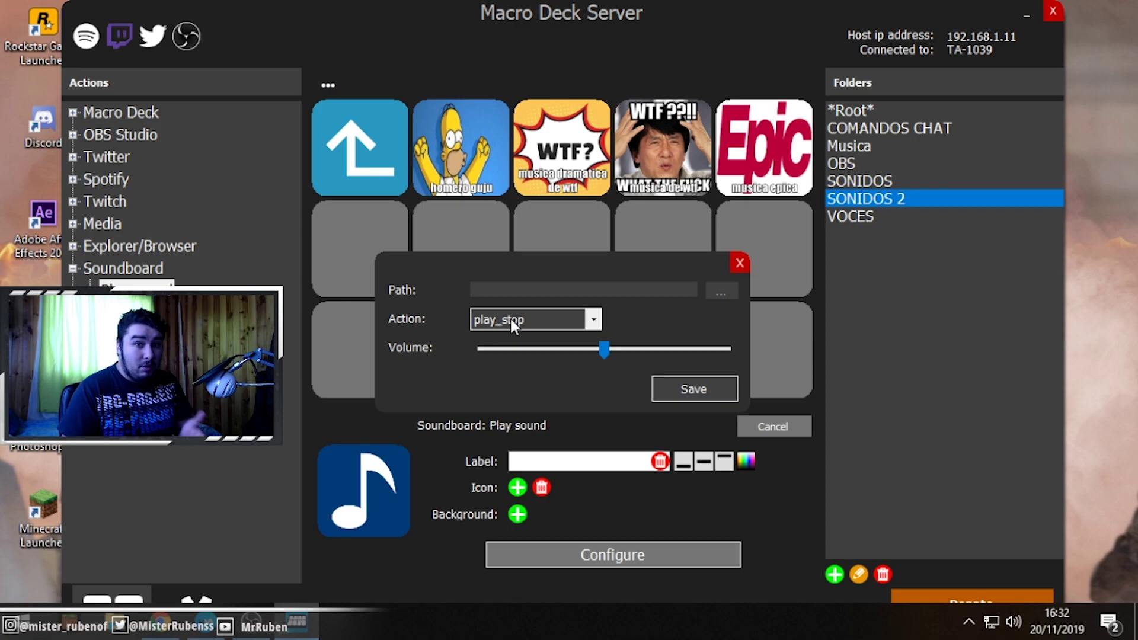
pyautogui.click(722, 291)
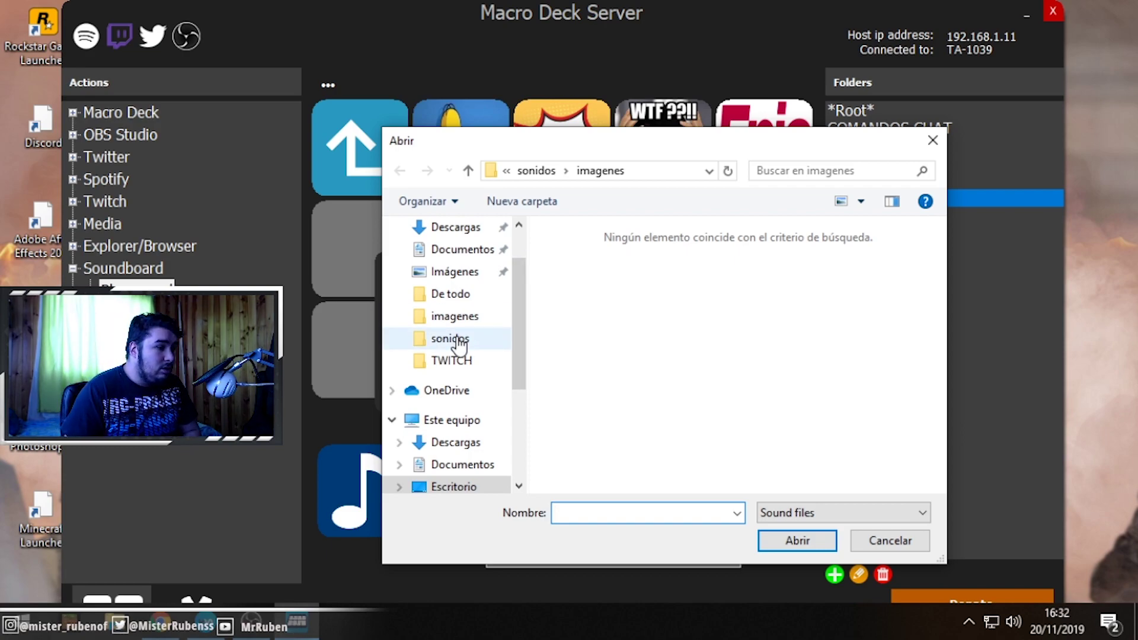
pyautogui.click(465, 293)
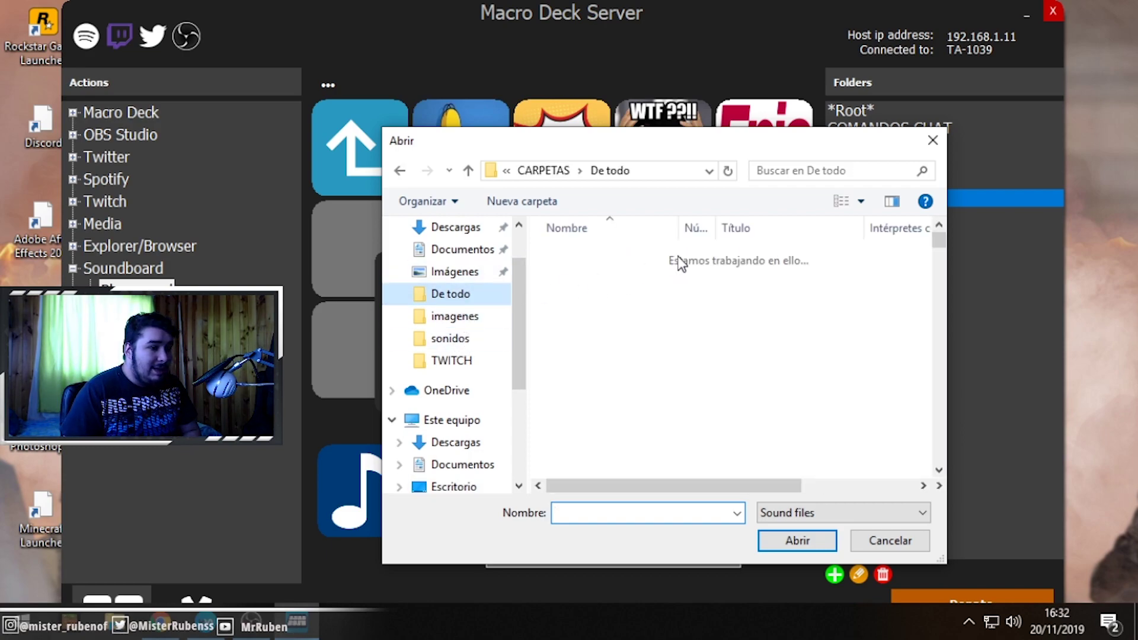
pyautogui.scroll(-2, 656, 326)
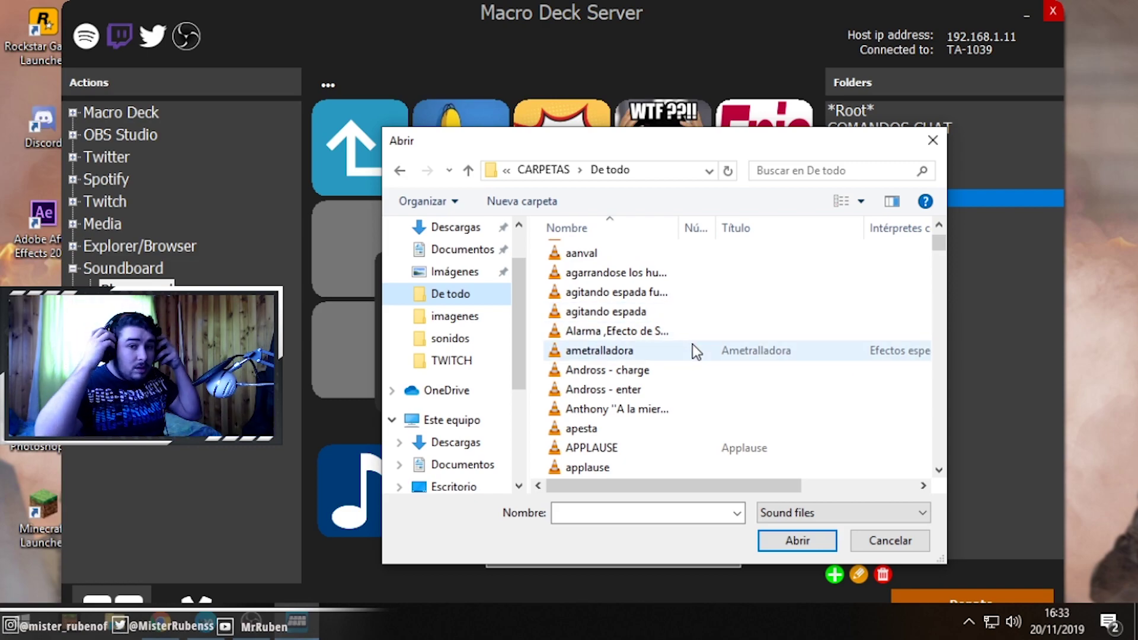
pyautogui.scroll(-5, 693, 344)
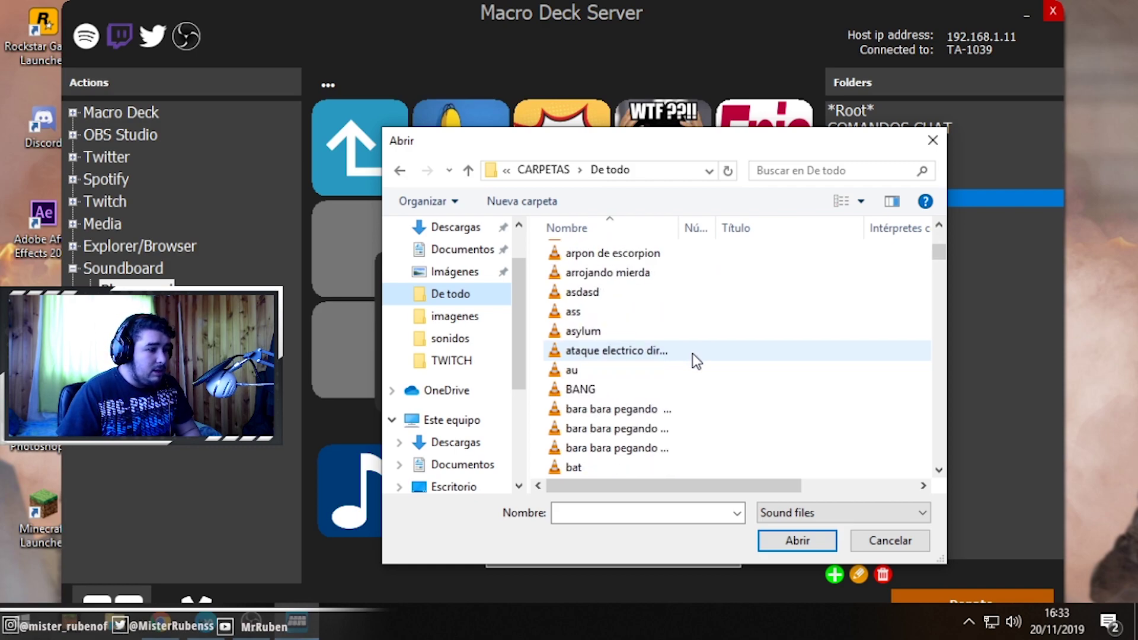
pyautogui.scroll(-4, 791, 422)
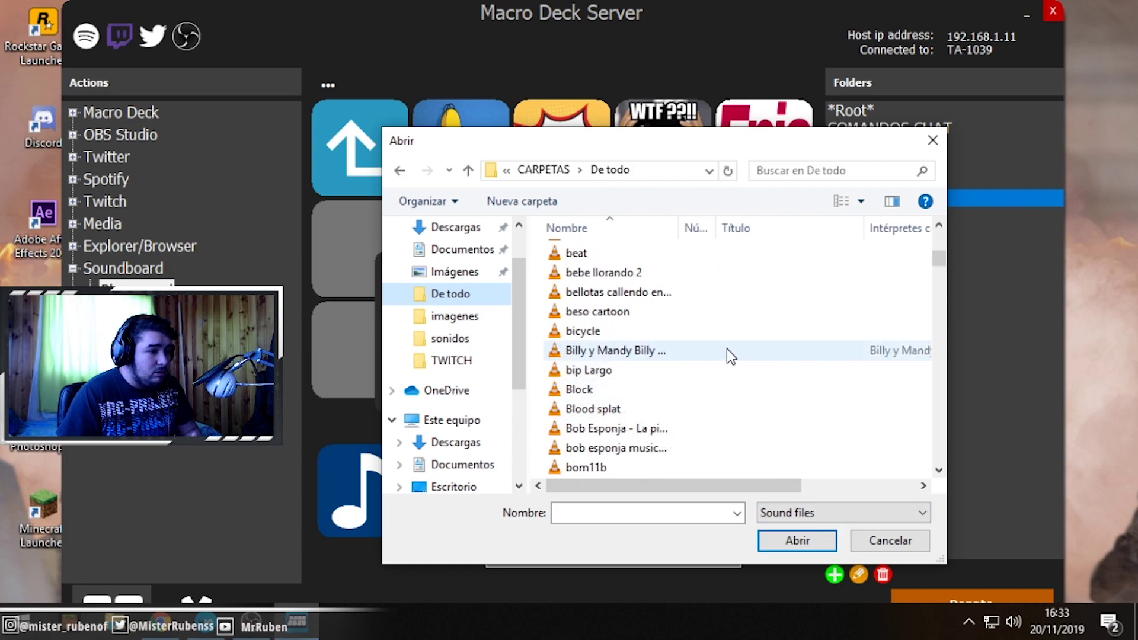
pyautogui.scroll(-2, 726, 358)
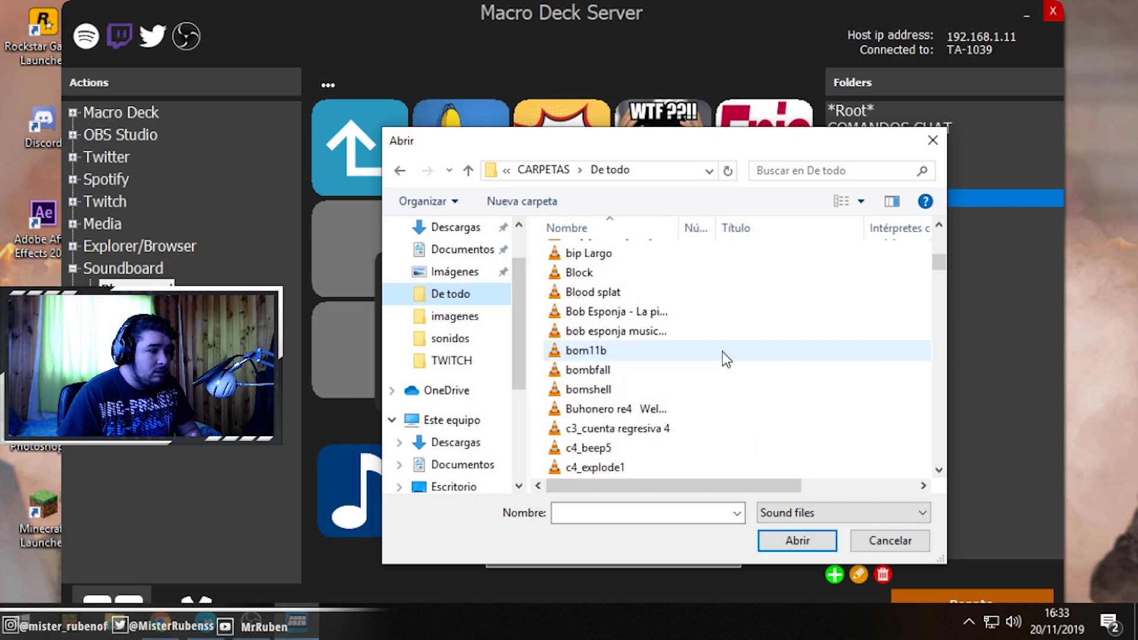
pyautogui.moveTo(677, 227); pyautogui.dragTo(821, 228)
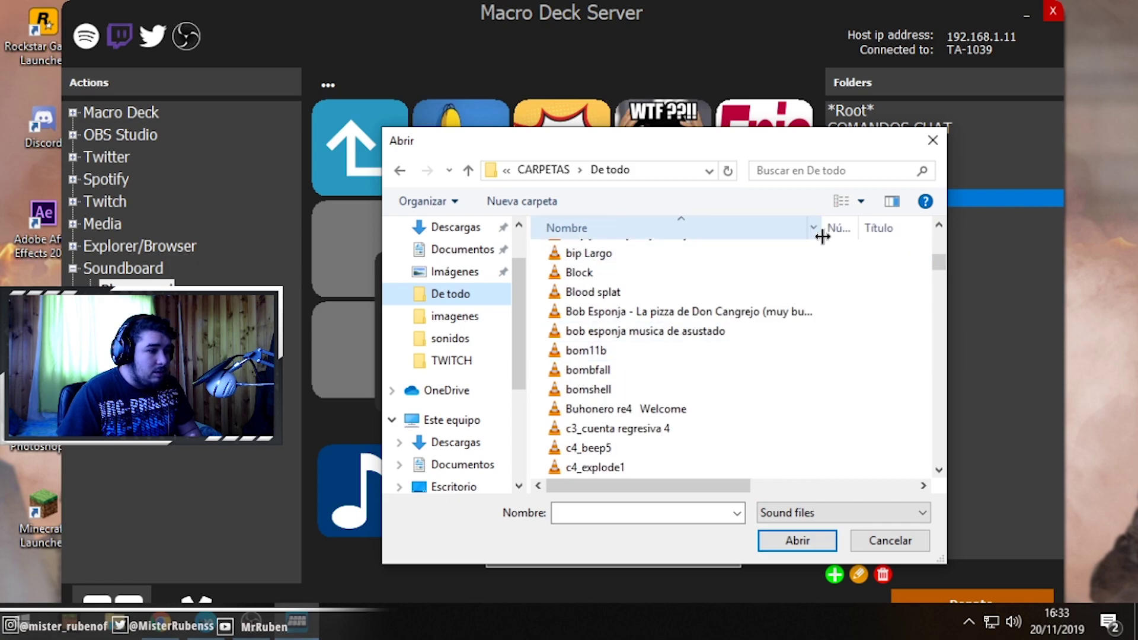
pyautogui.scroll(-3, 681, 322)
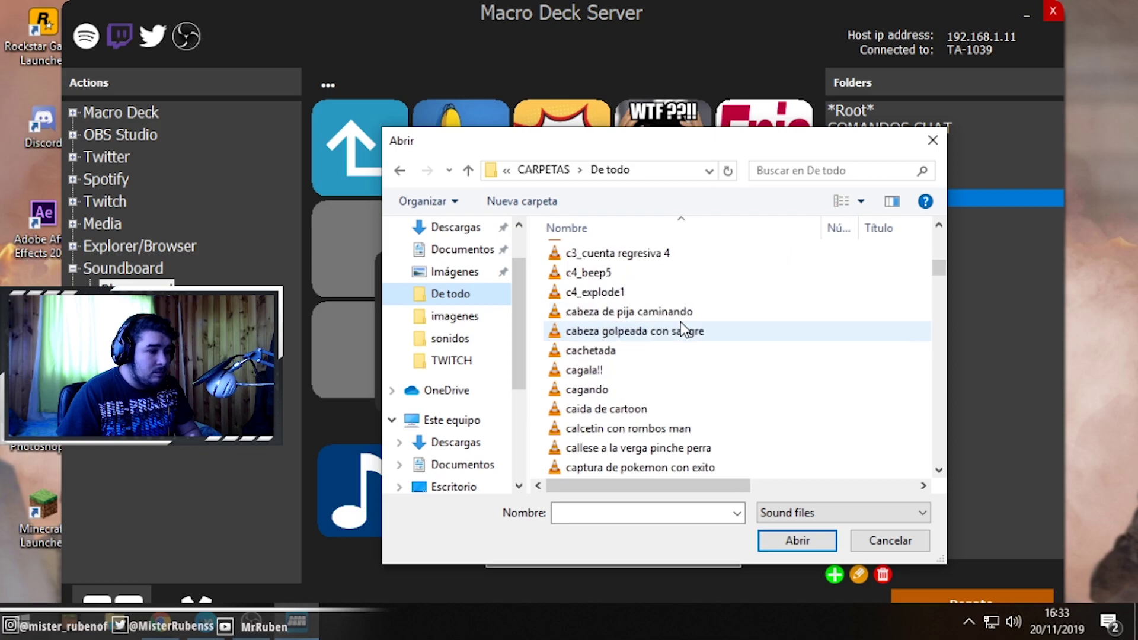
pyautogui.click(624, 408)
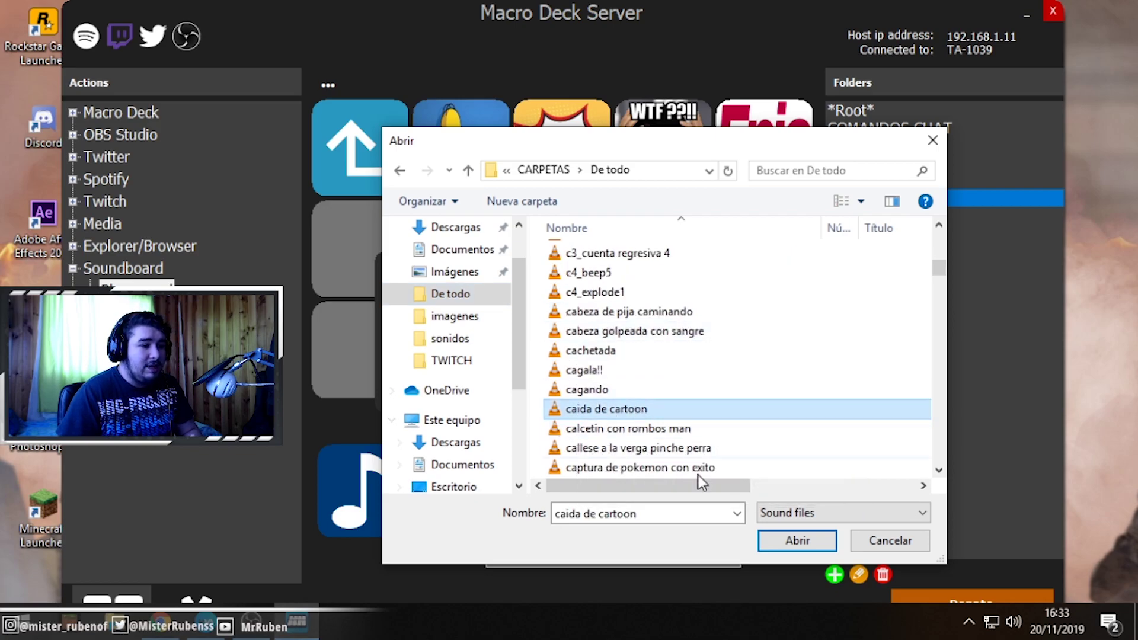
pyautogui.click(798, 541)
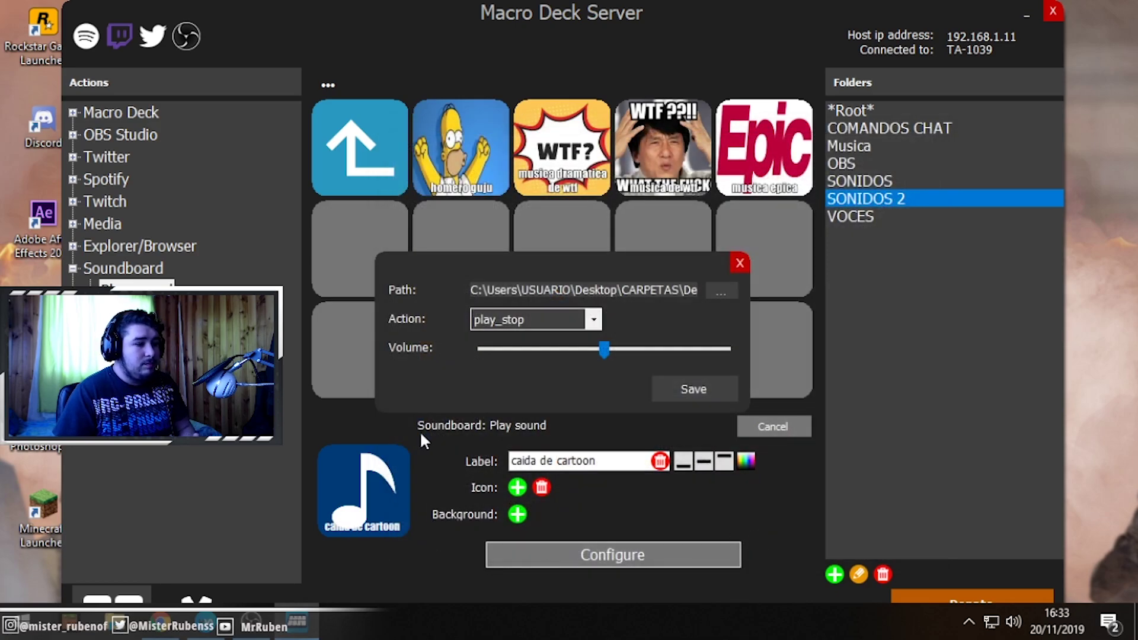
# - Save the sound configuration and place the button's label at mid-height
pyautogui.click(707, 389)
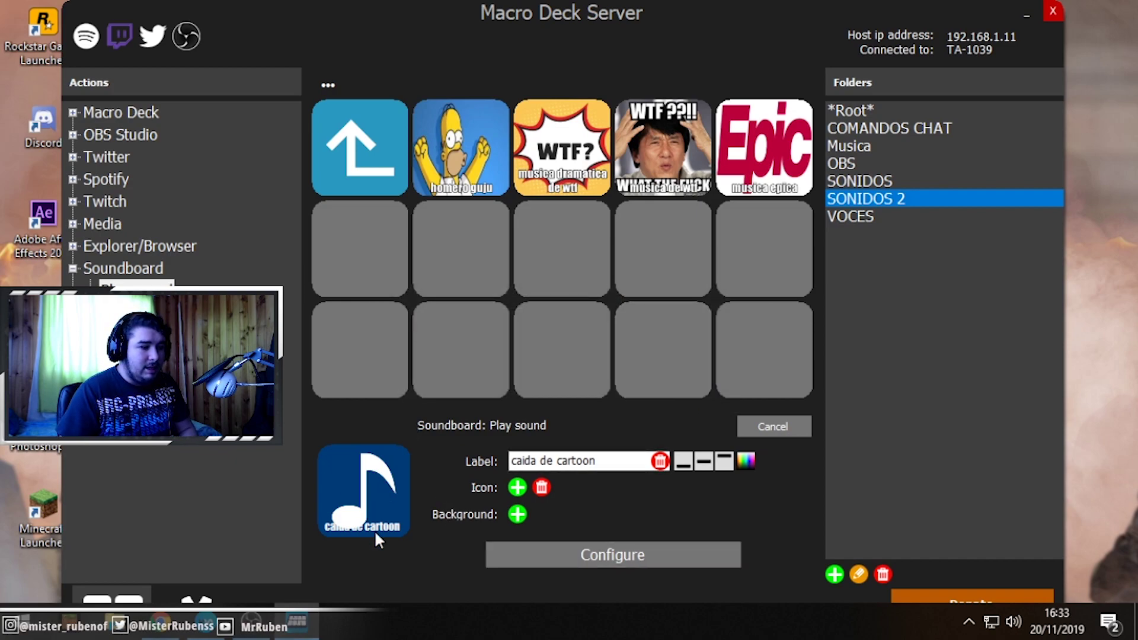
pyautogui.click(706, 462)
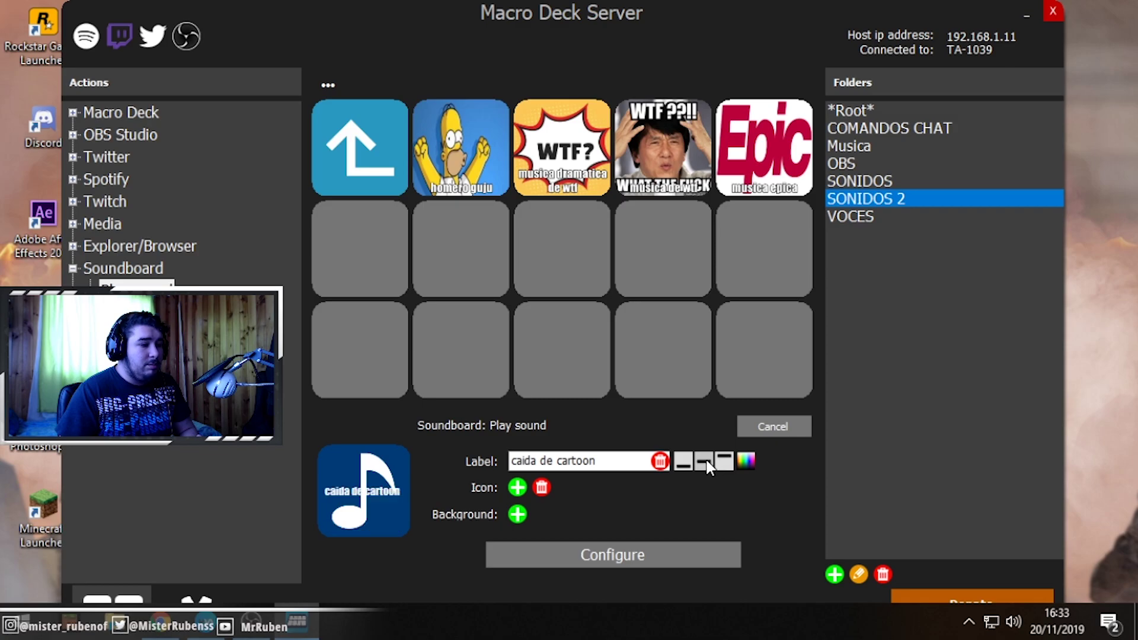
# - Switch to Chrome, search for "caida emotes" in a new tab, and look through the image results
pyautogui.click(161, 629)
pyautogui.click(471, 16)
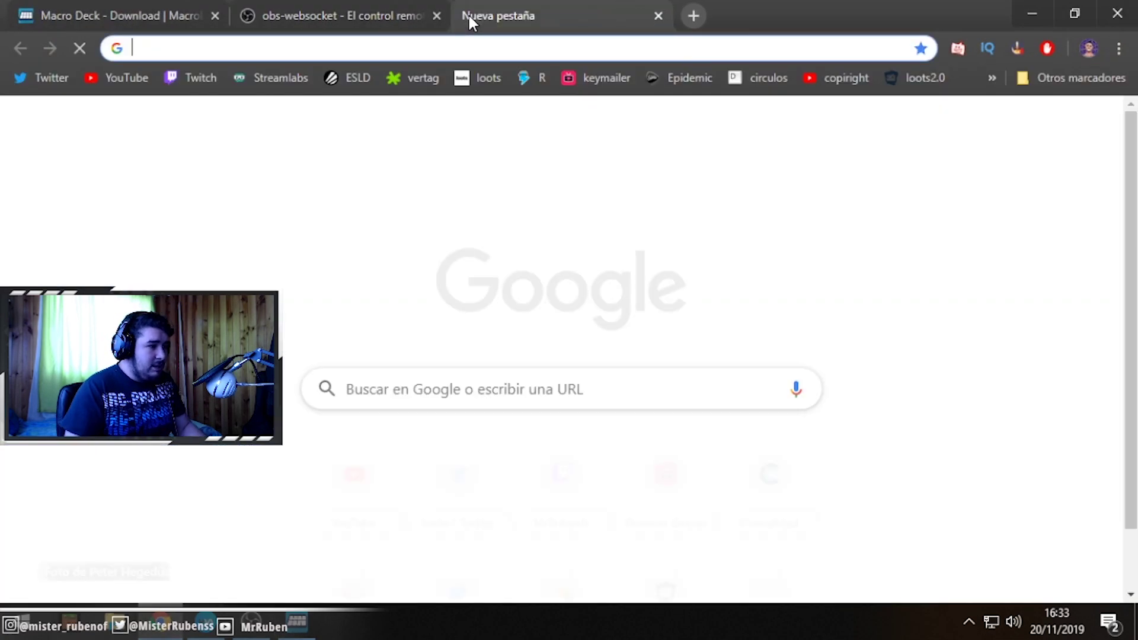
pyautogui.write('caid')
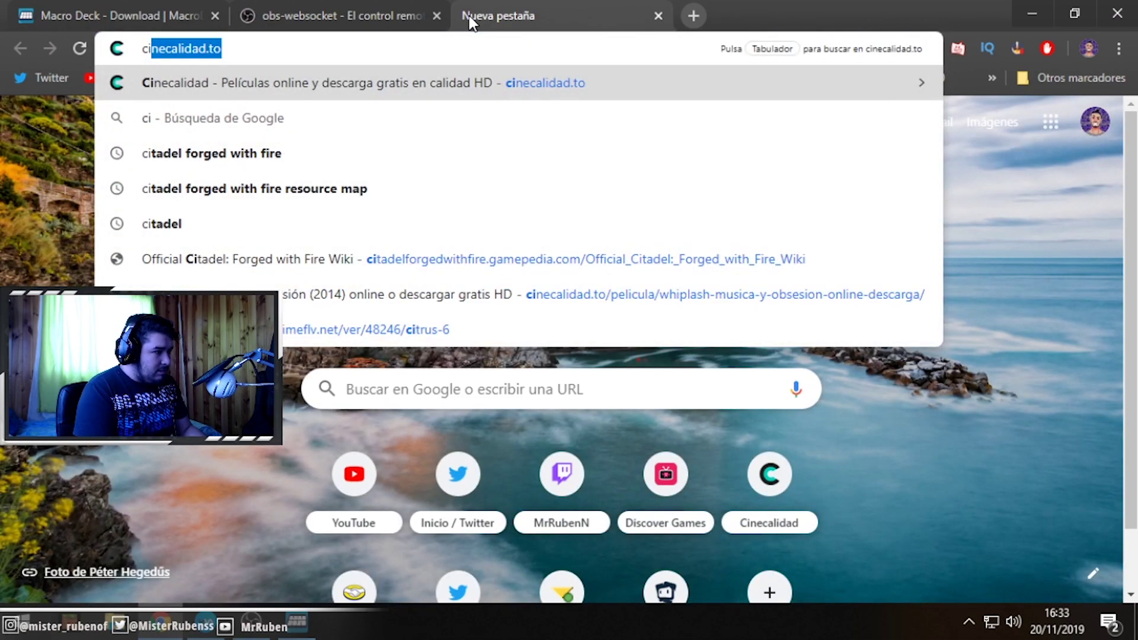
pyautogui.write('a')
pyautogui.press('BackSpace')
pyautogui.press('BackSpace')
pyautogui.write('aida ')
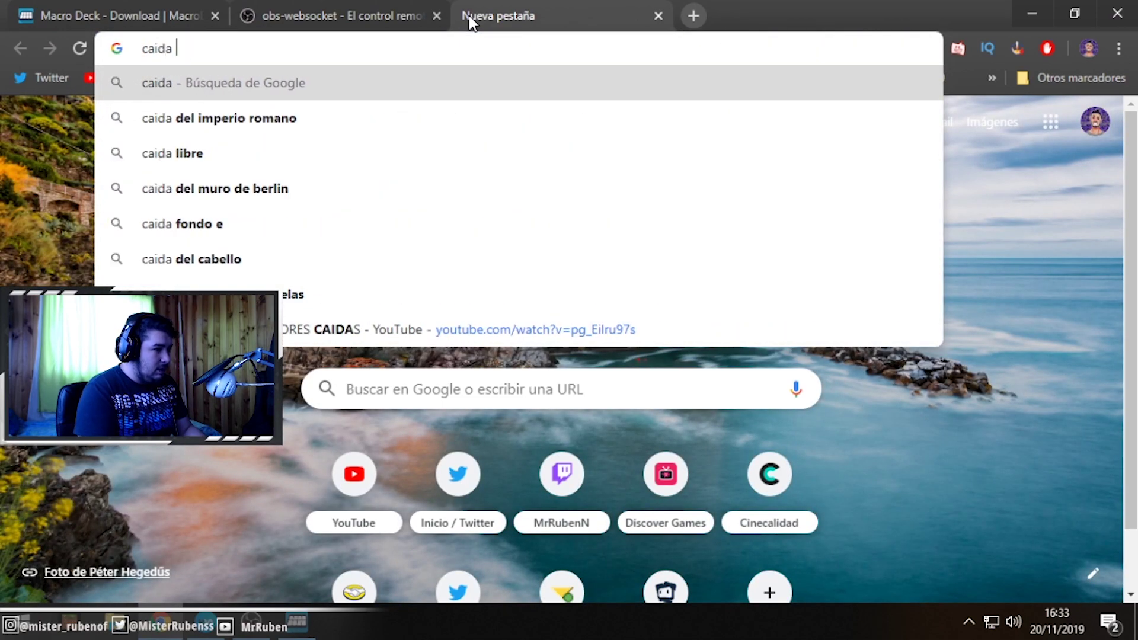
pyautogui.write('emote')
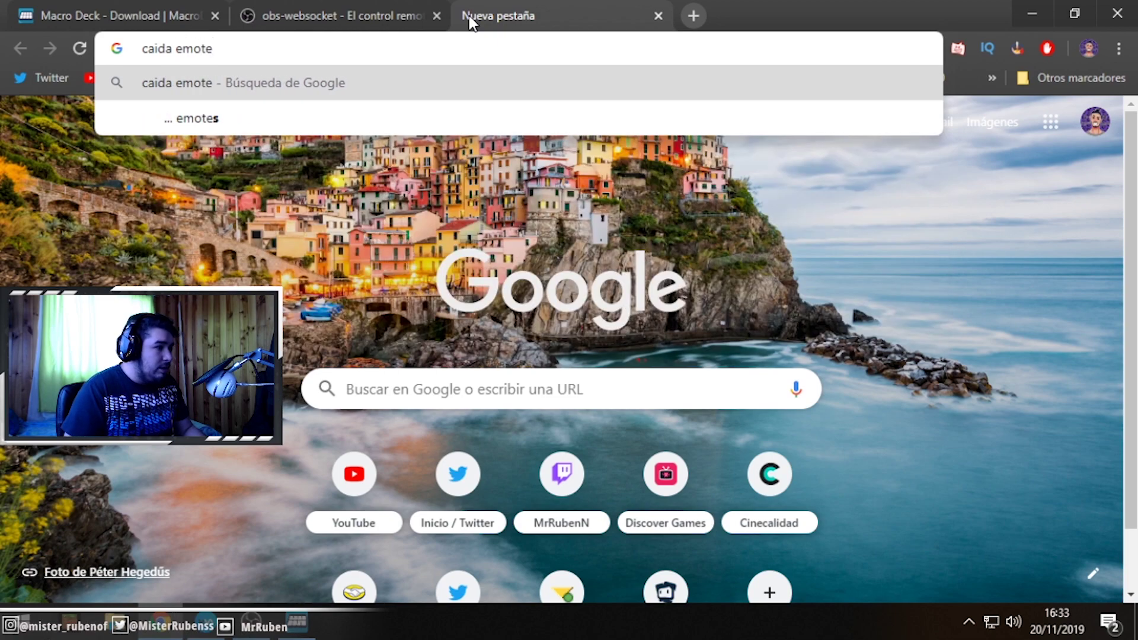
pyautogui.write('s')
pyautogui.press('Return')
pyautogui.click(252, 161)
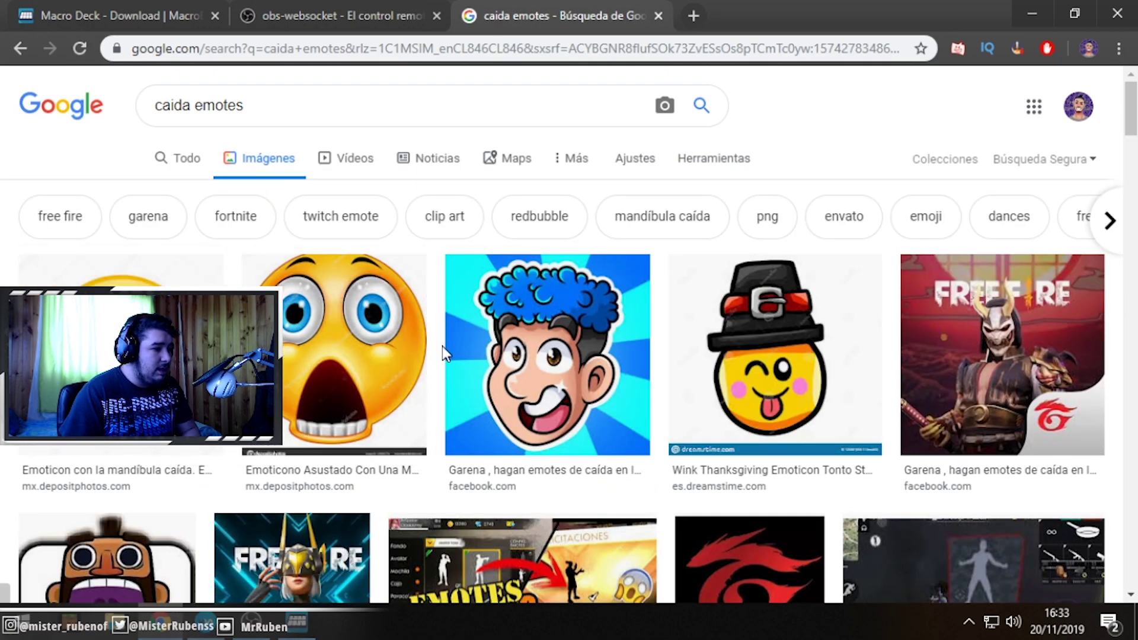
pyautogui.scroll(-8, 780, 381)
pyautogui.scroll(8, 781, 381)
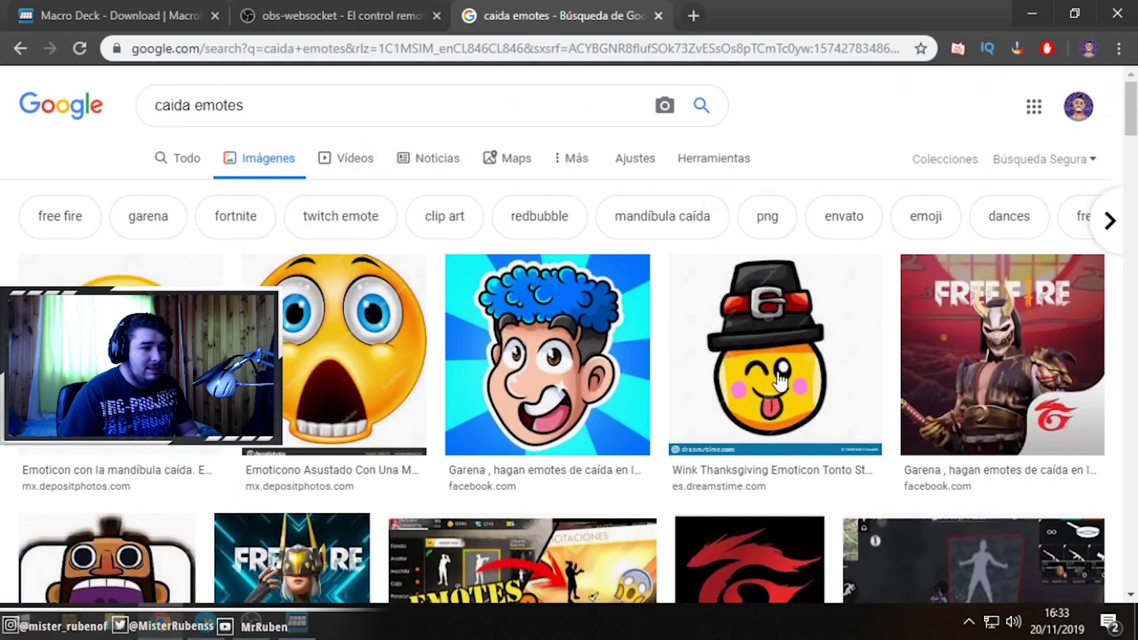
# - Shorten the image search to "caida" and run it again
pyautogui.doubleClick(197, 108)
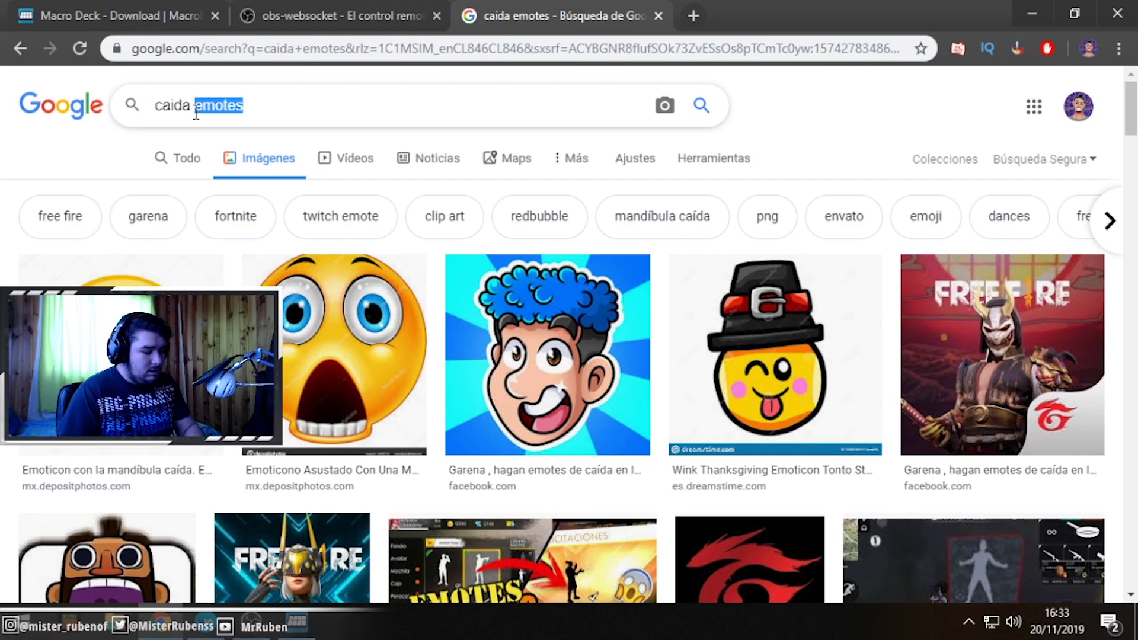
pyautogui.press('BackSpace')
pyautogui.press('Return')
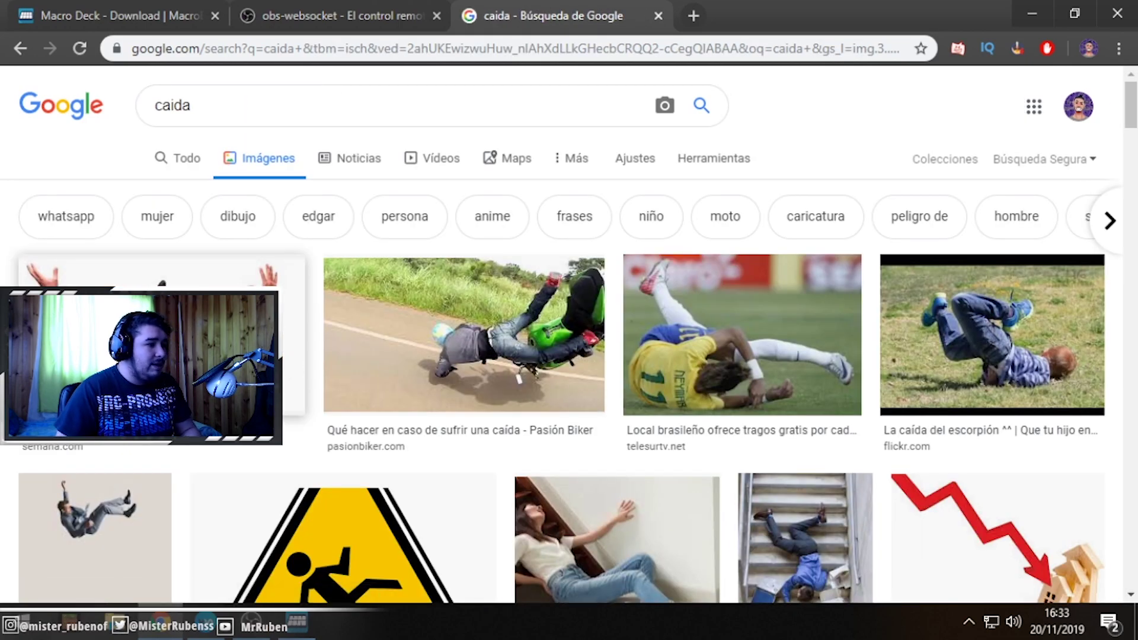
# - Save the Flickr photo "La caída del escorpión" to the imagenes folder and close the image search tab
pyautogui.moveTo(979, 325); pyautogui.dragTo(979, 325)
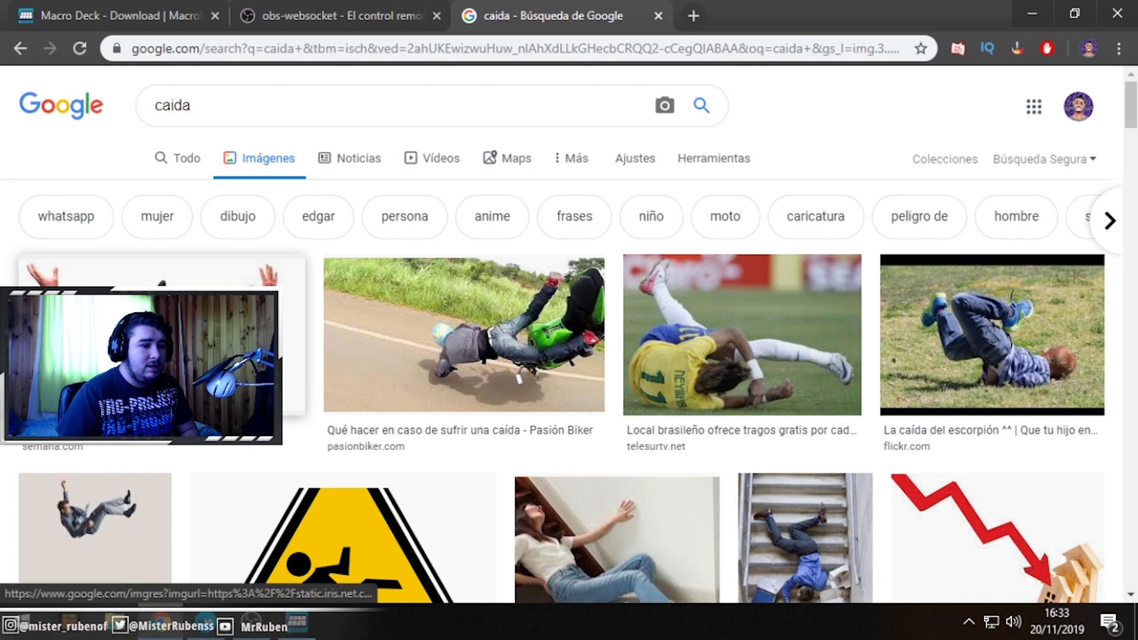
pyautogui.click(980, 325)
pyautogui.rightClick(916, 211)
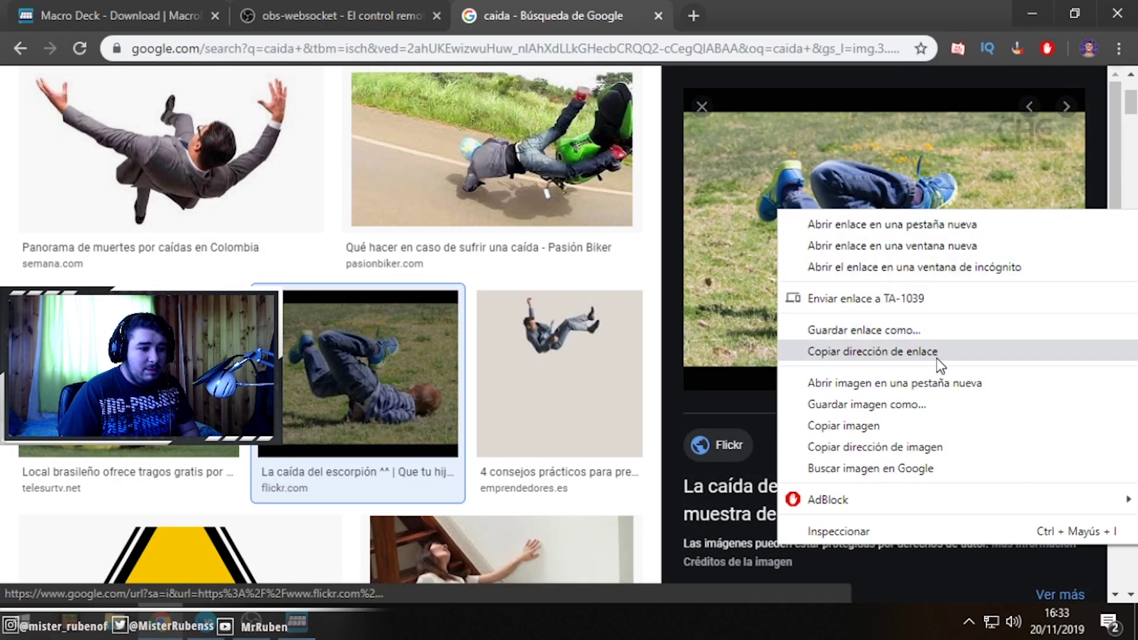
pyautogui.click(897, 403)
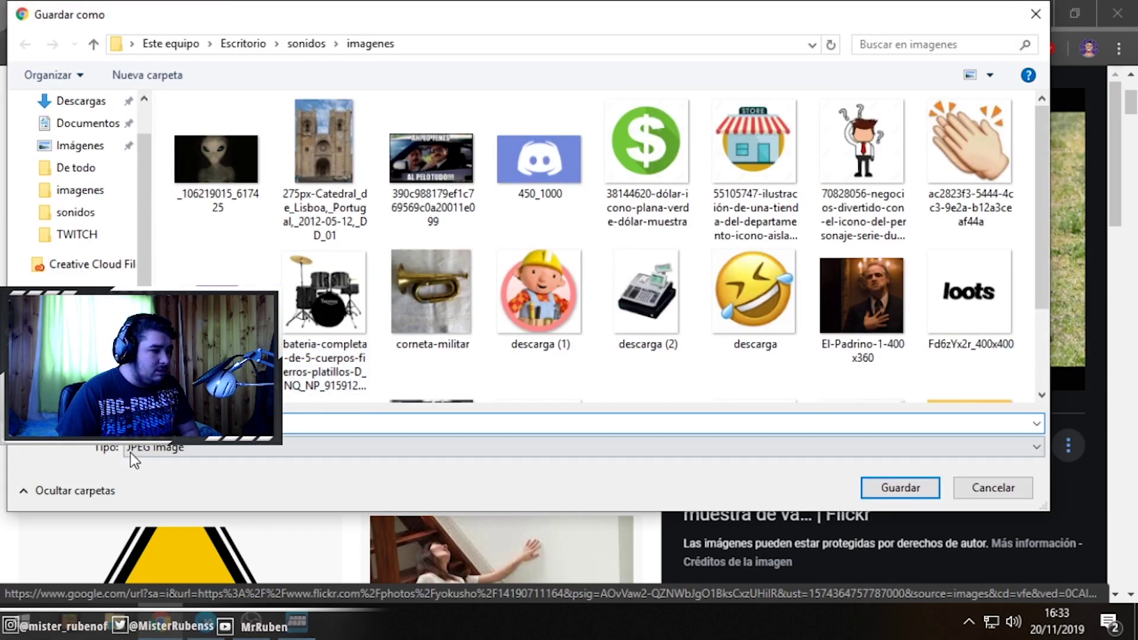
pyautogui.click(901, 490)
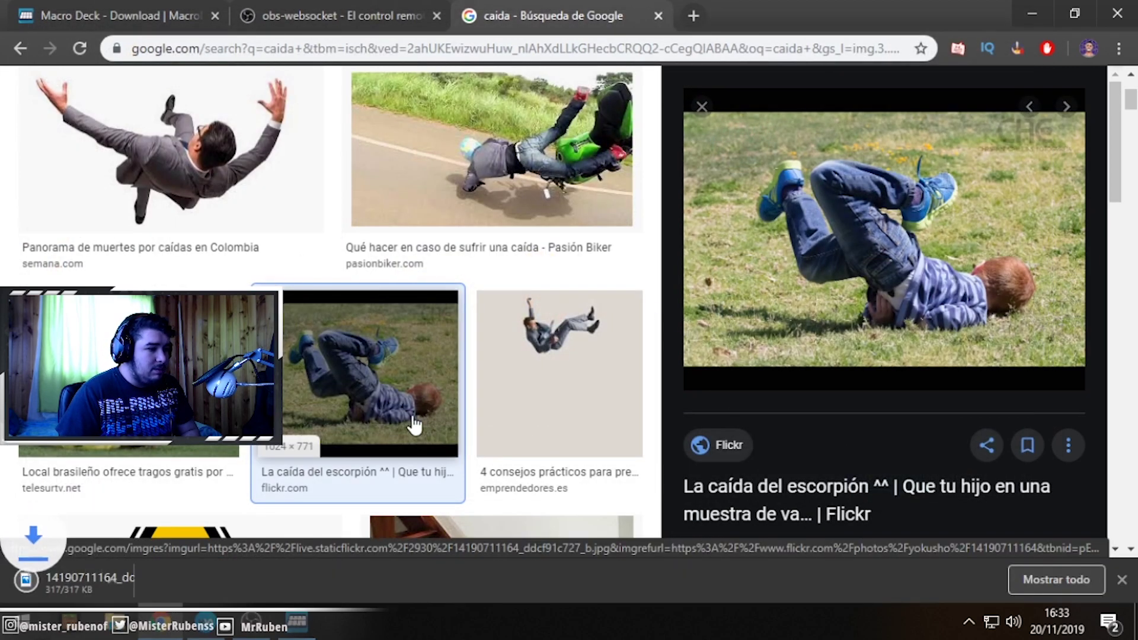
pyautogui.click(658, 16)
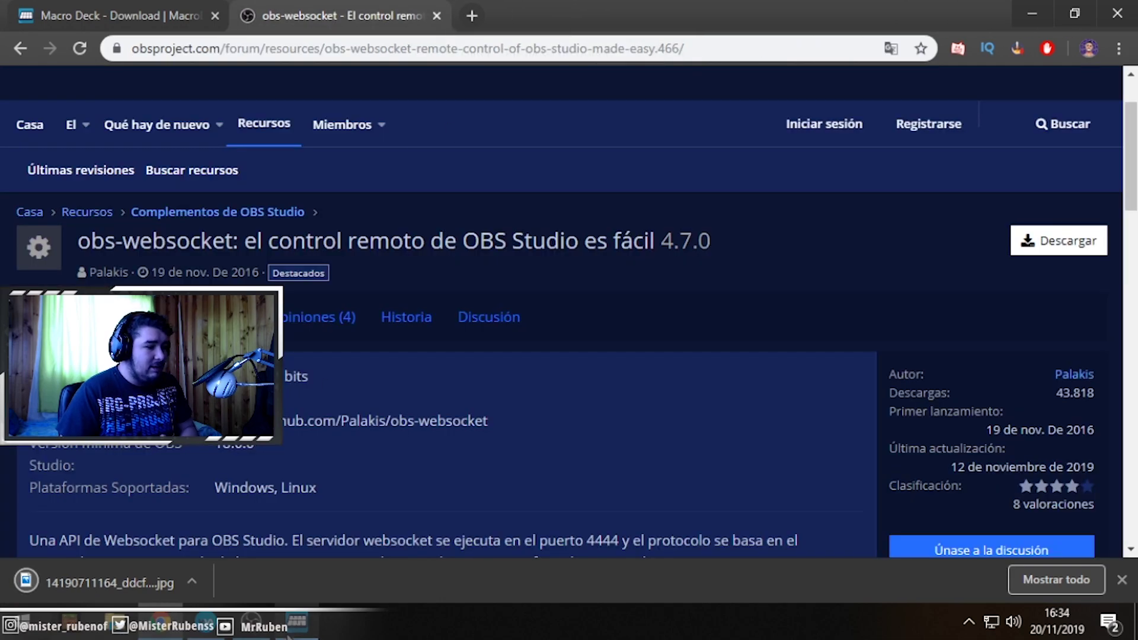
# - Switch to Macro Deck Server and open the icon library for the "caida de cartoon" button
pyautogui.click(301, 631)
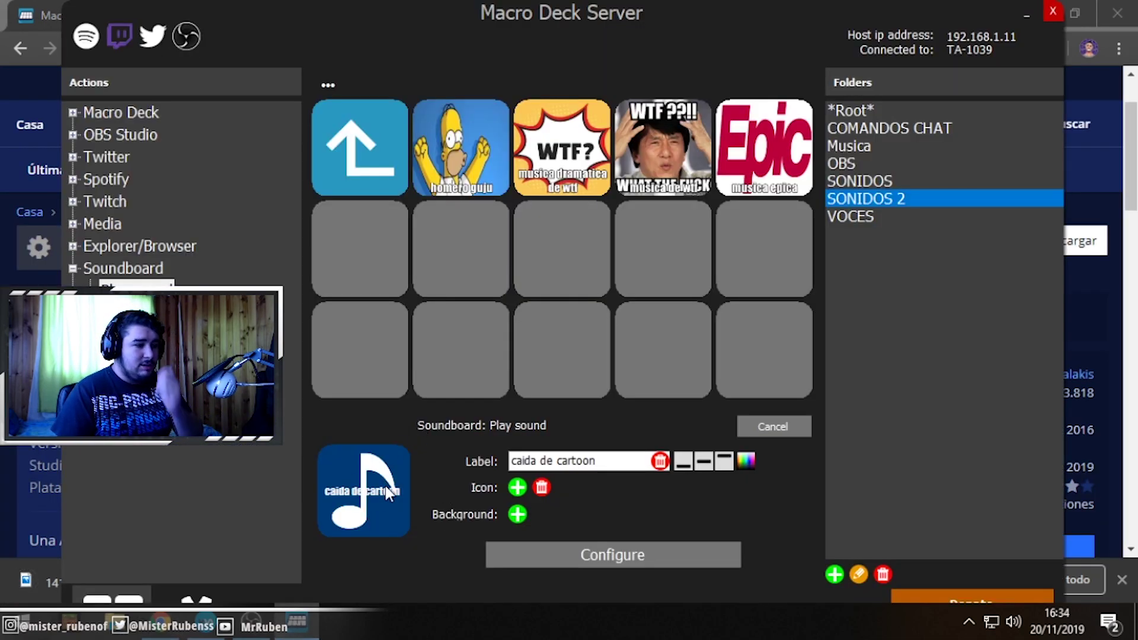
pyautogui.click(521, 511)
pyautogui.click(867, 112)
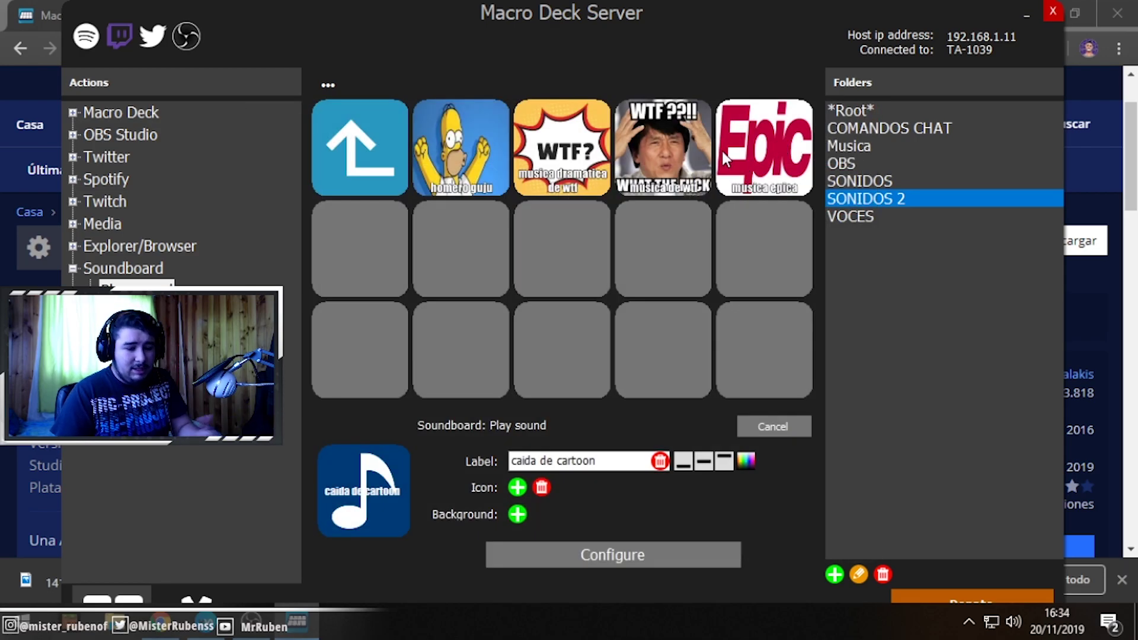
pyautogui.click(517, 488)
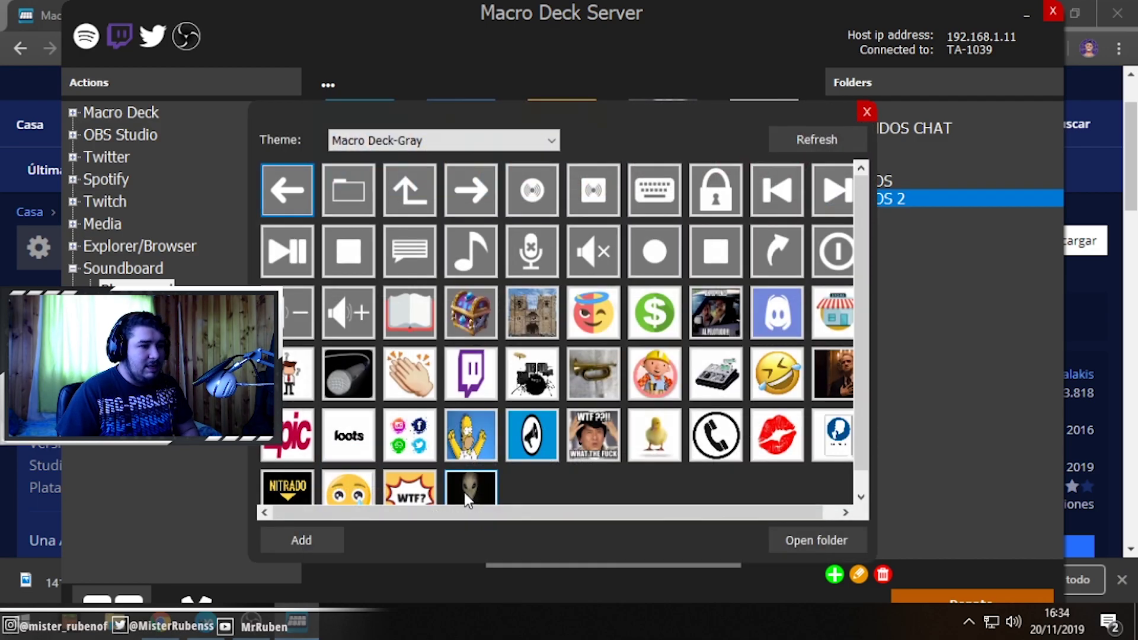
pyautogui.scroll(-1, 634, 301)
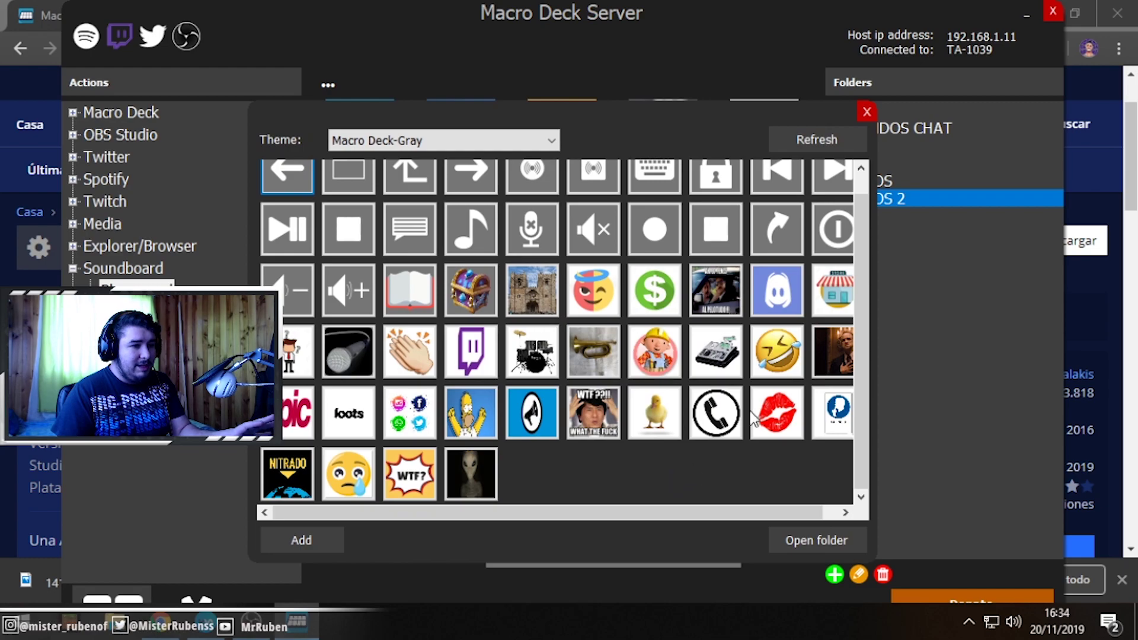
# - Add the downloaded fall photo from the imagenes folder inside sonidos to the icon library
pyautogui.click(309, 540)
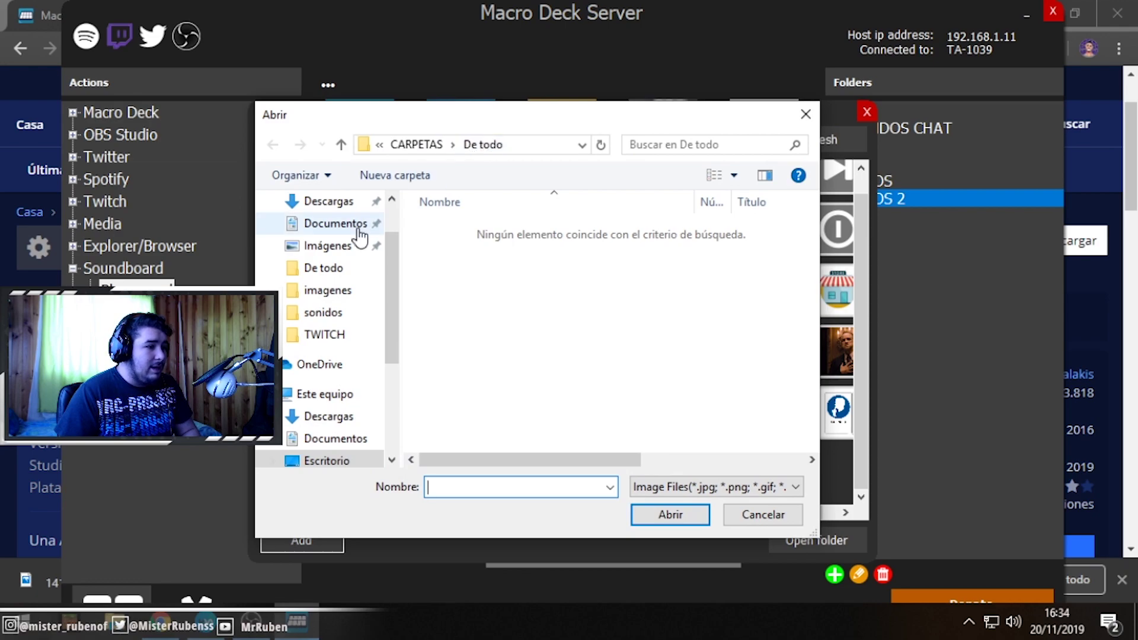
pyautogui.click(323, 313)
pyautogui.doubleClick(497, 232)
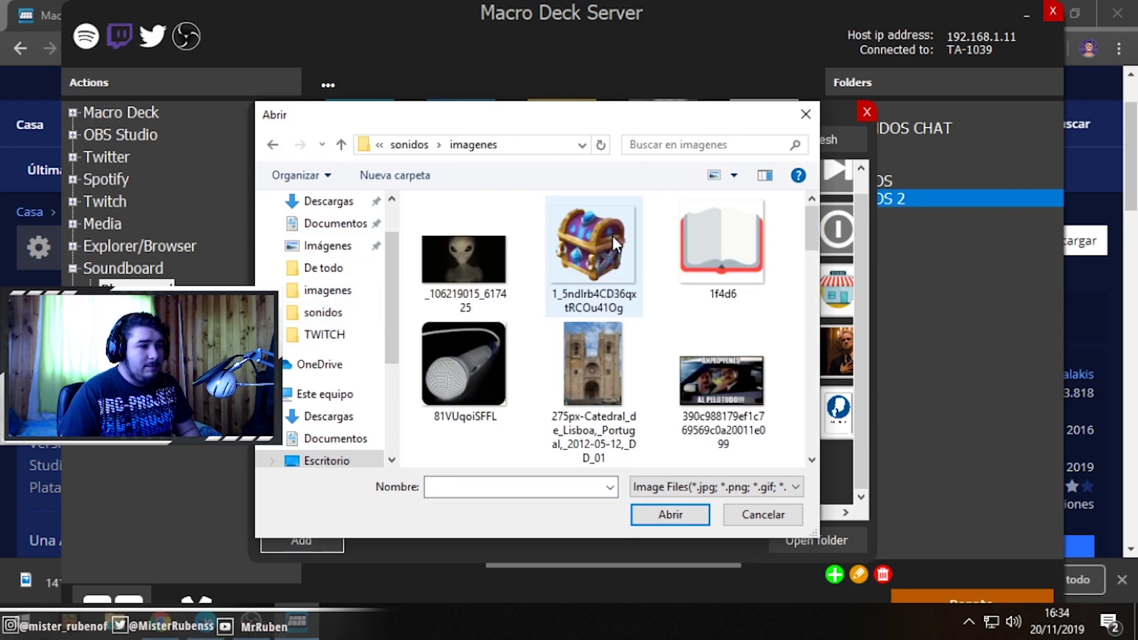
pyautogui.moveTo(812, 219); pyautogui.dragTo(810, 278)
pyautogui.click(728, 283)
pyautogui.click(657, 519)
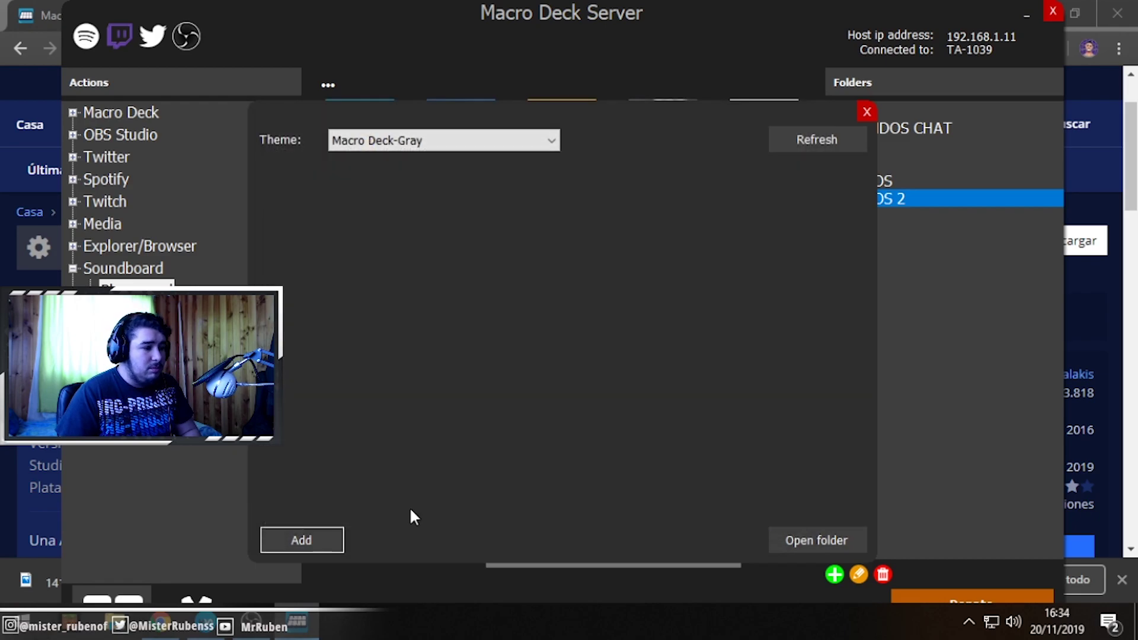
# - Apply the fall photo as the button's icon and place the button in the first slot of the second row
pyautogui.click(428, 311)
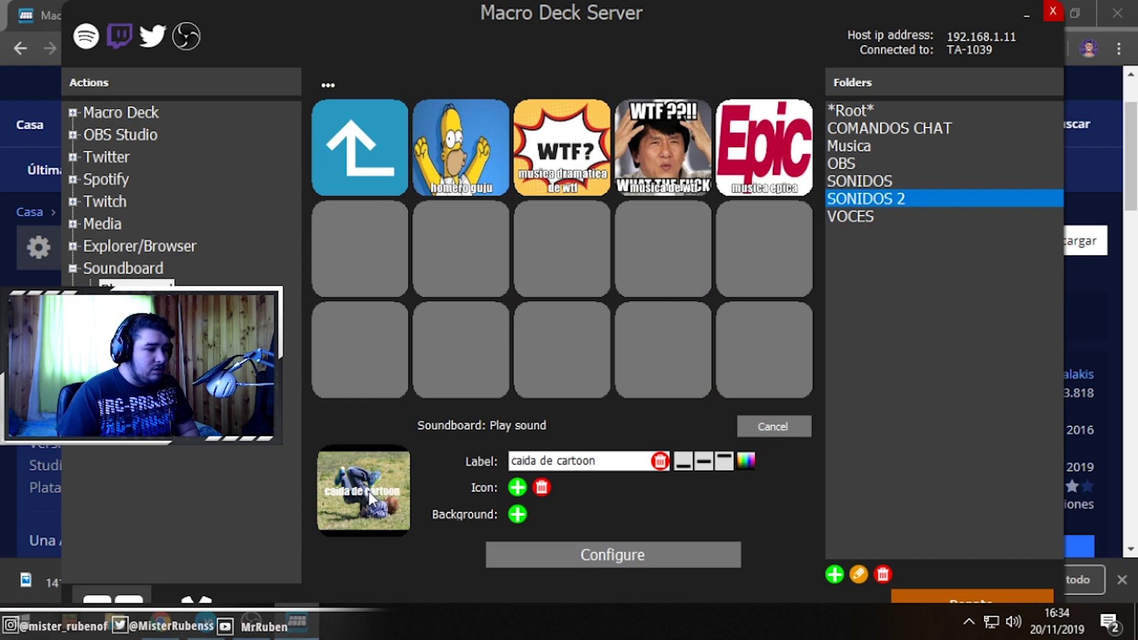
pyautogui.moveTo(365, 497); pyautogui.dragTo(346, 247)
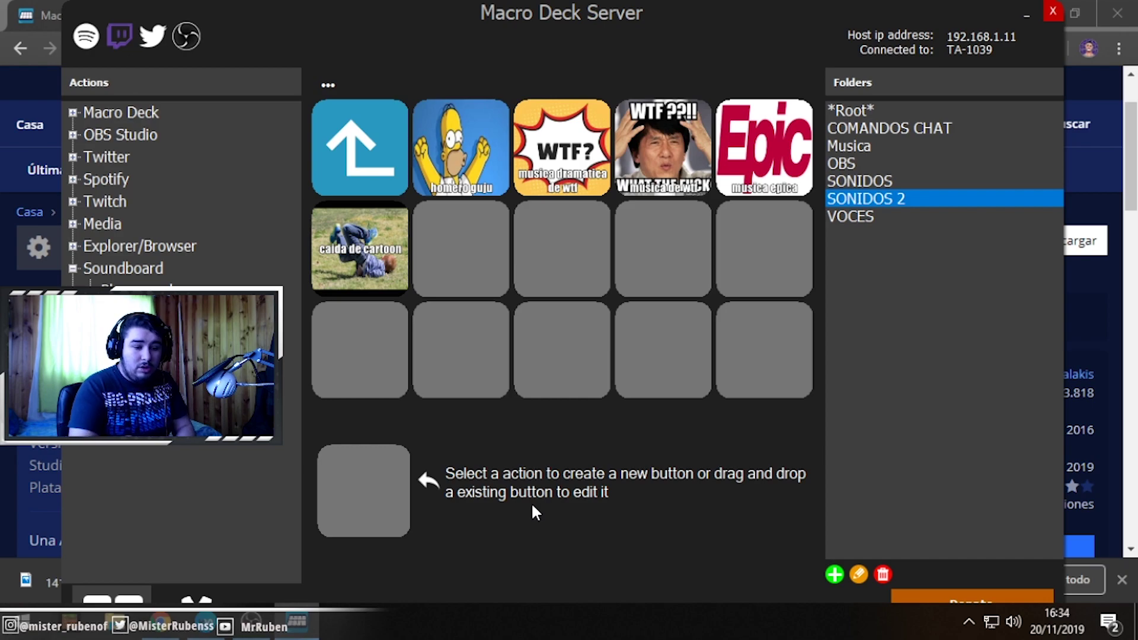
# - Look through the SONIDOS, root, Musica and VOCES folders and the available Media and System actions
pyautogui.press('Up')
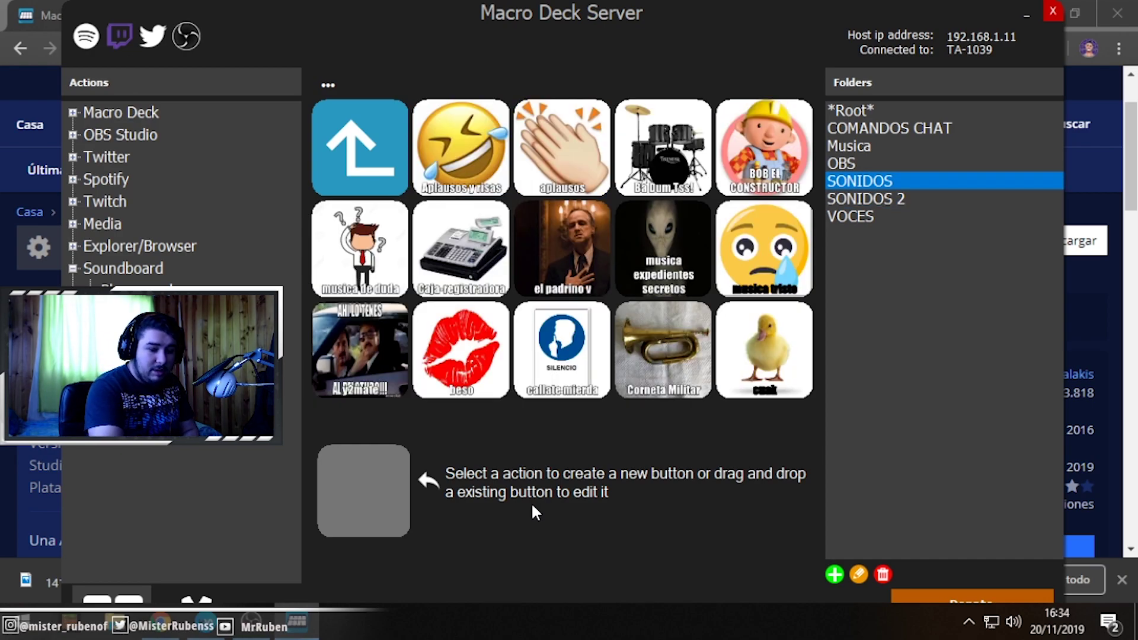
pyautogui.press('Home')
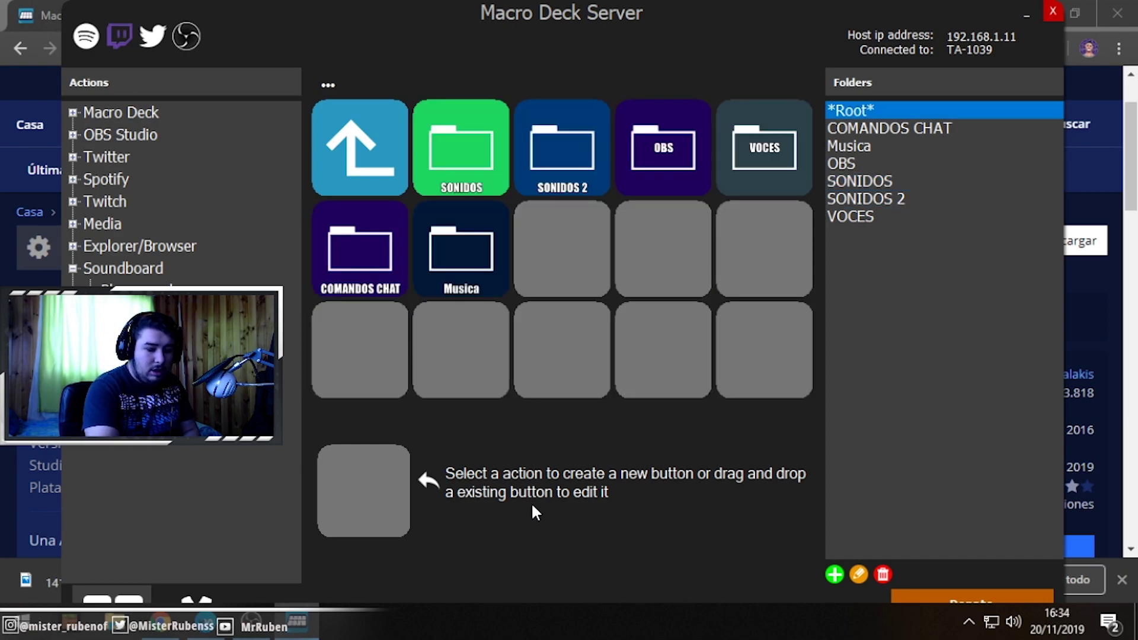
pyautogui.press('Down')
pyautogui.press('Down')
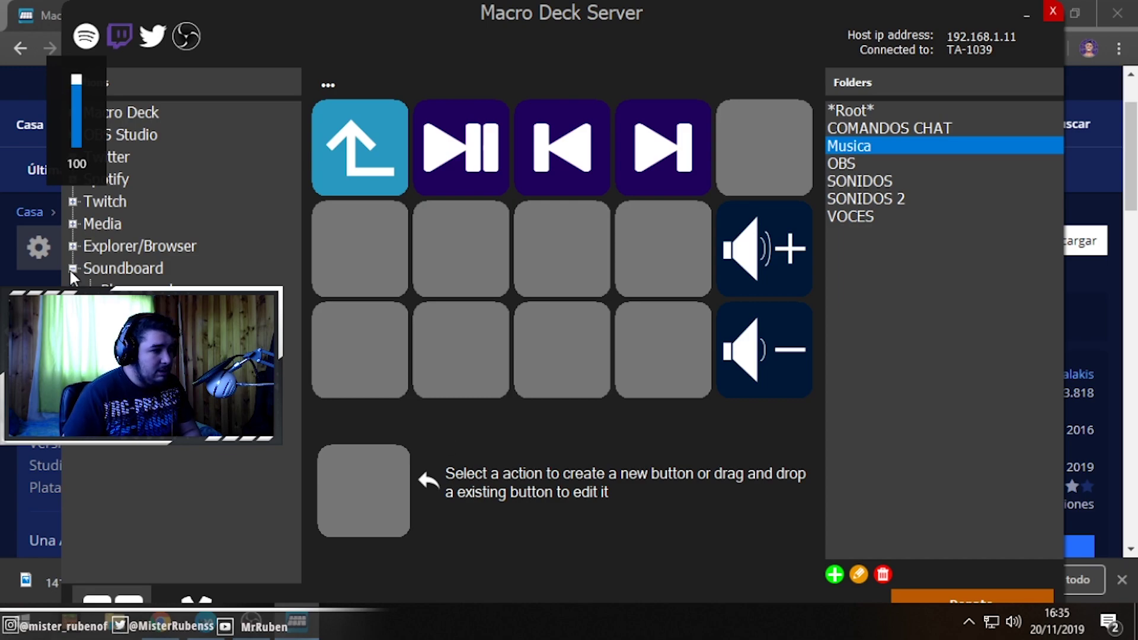
pyautogui.click(71, 224)
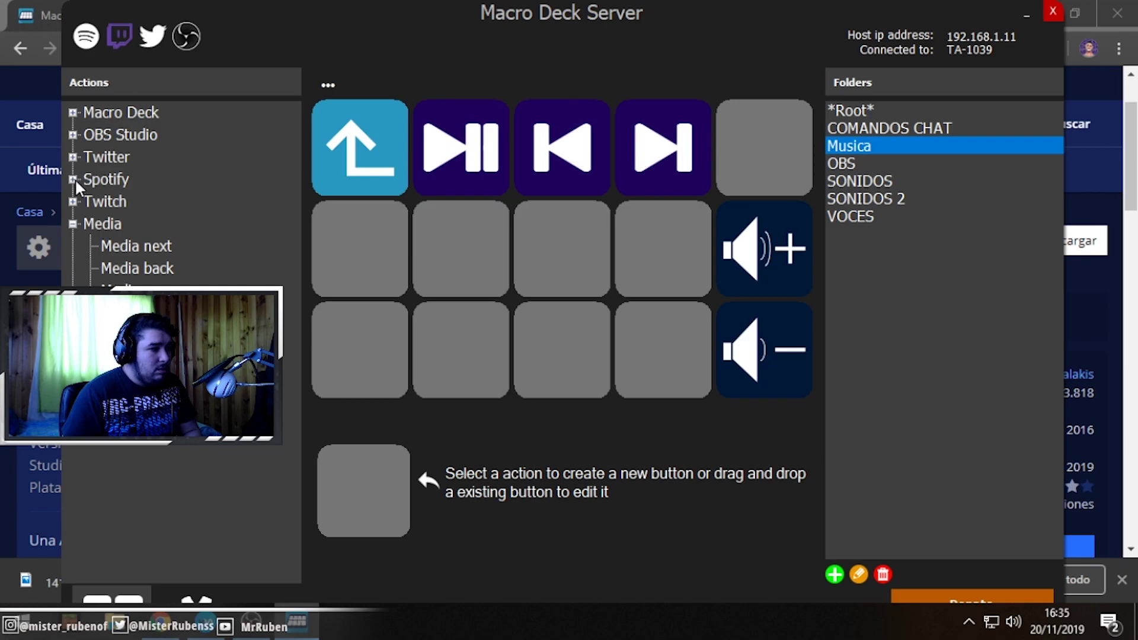
pyautogui.click(72, 224)
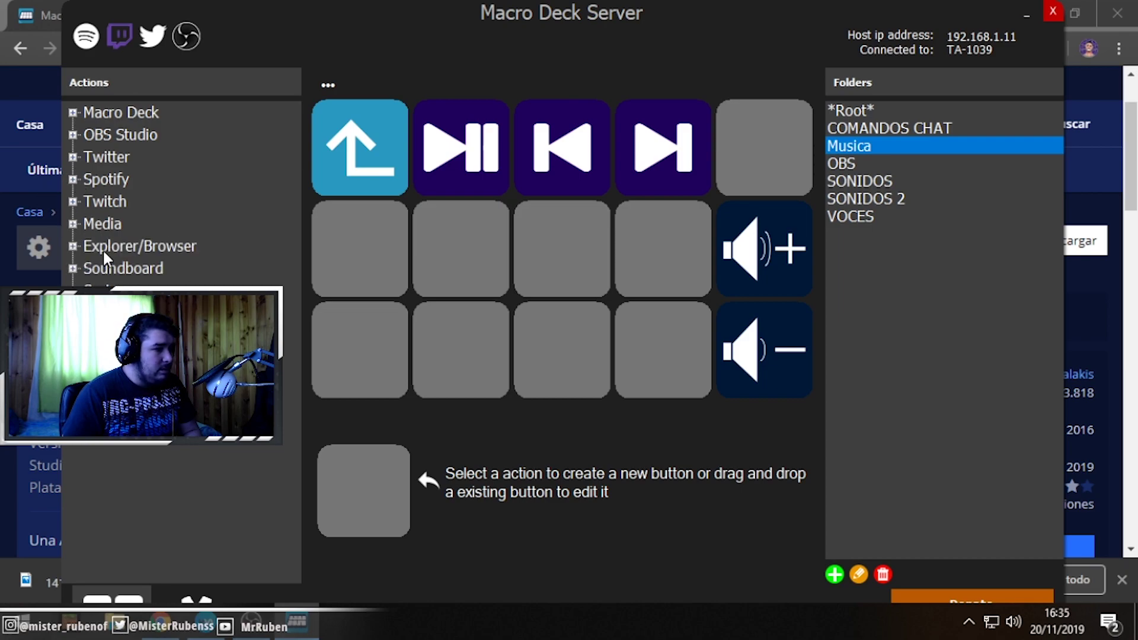
pyautogui.doubleClick(109, 285)
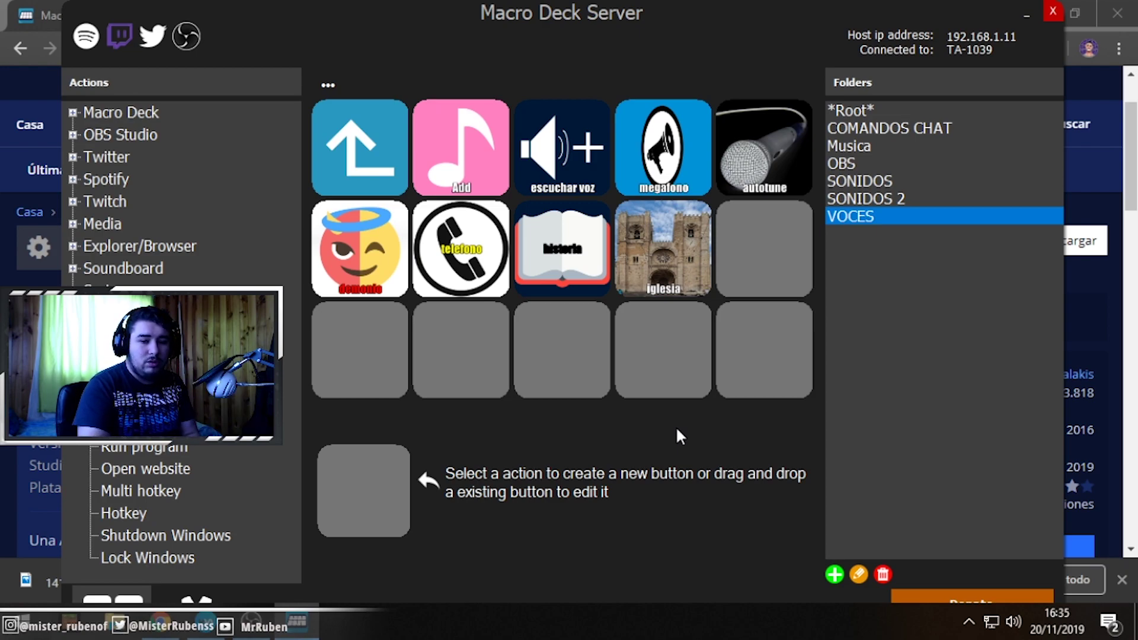
pyautogui.press('Down')
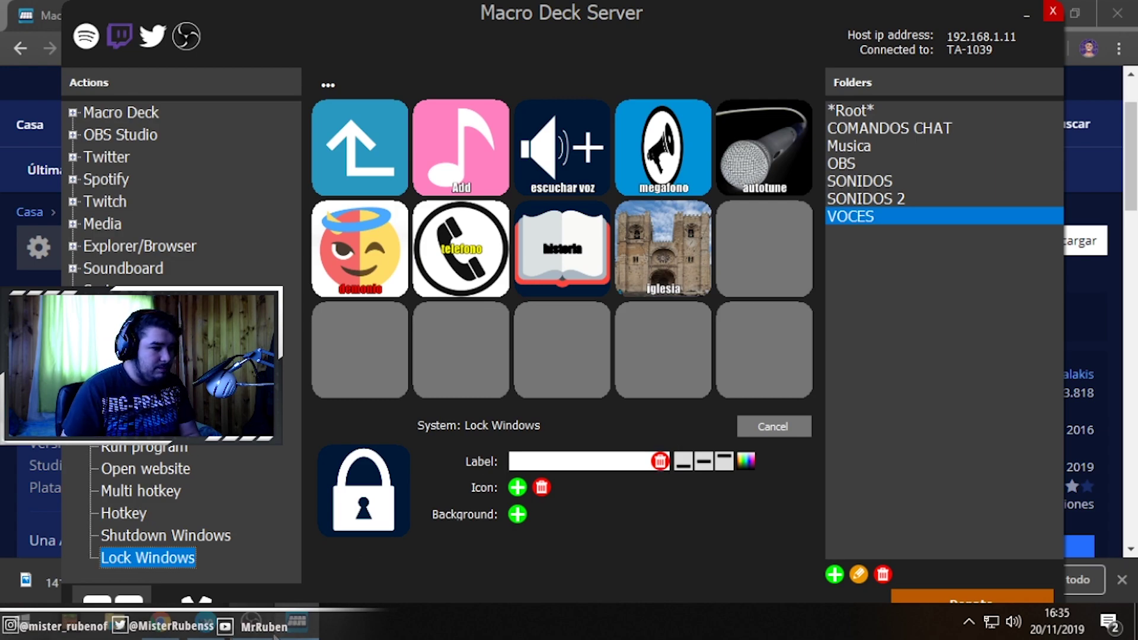
# - Switch to Voicemod, examine the keyboard shortcuts assigned to voice controls and favourite voices in its settings, and minimize it
pyautogui.click(269, 541)
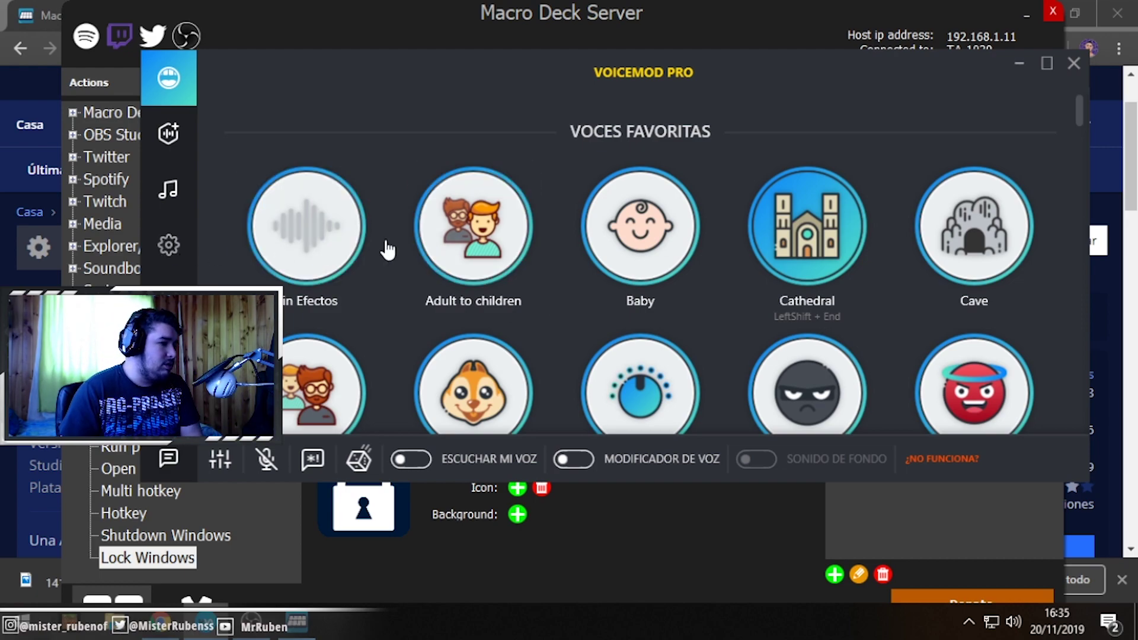
pyautogui.click(168, 245)
pyautogui.scroll(-6, 910, 286)
pyautogui.scroll(-10, 975, 284)
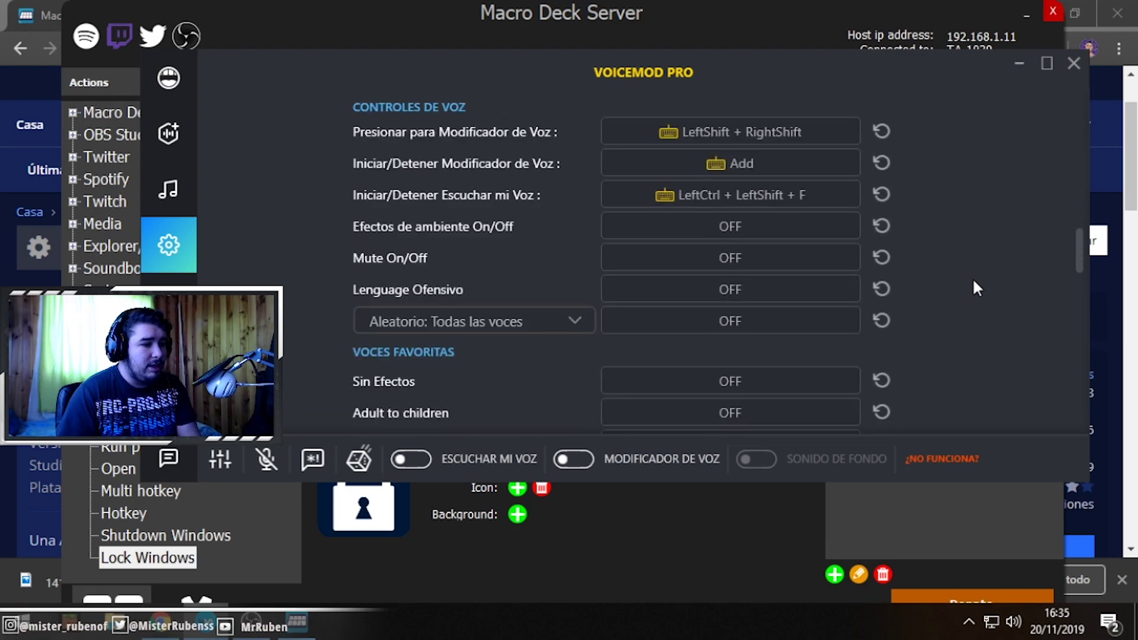
pyautogui.scroll(-4, 976, 287)
pyautogui.scroll(3, 975, 287)
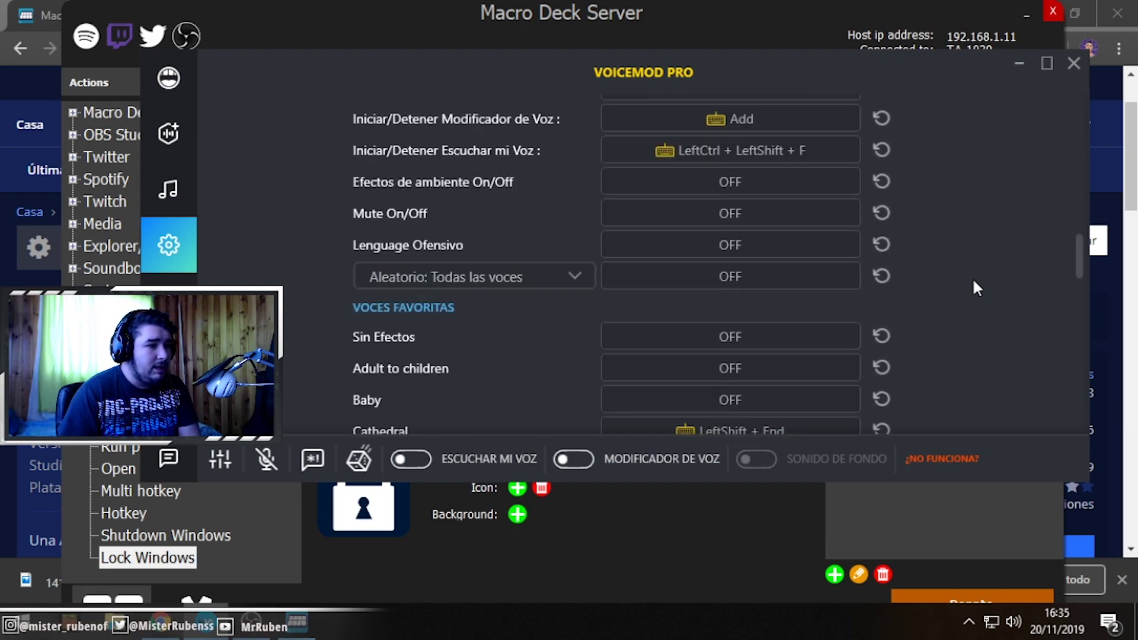
pyautogui.scroll(2, 976, 288)
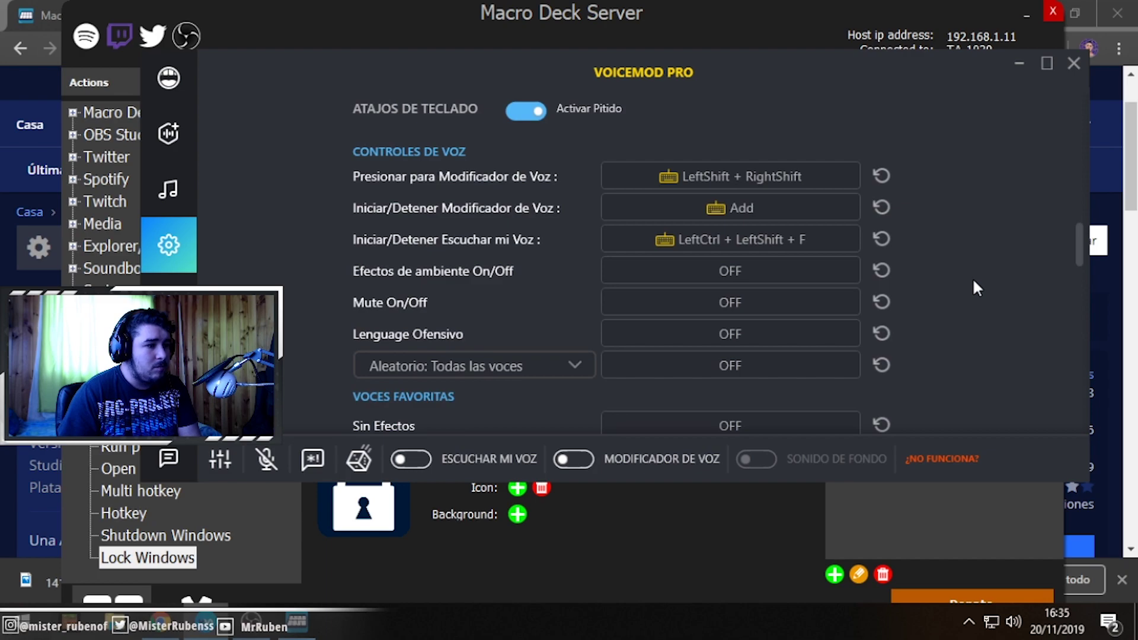
pyautogui.scroll(-5, 976, 288)
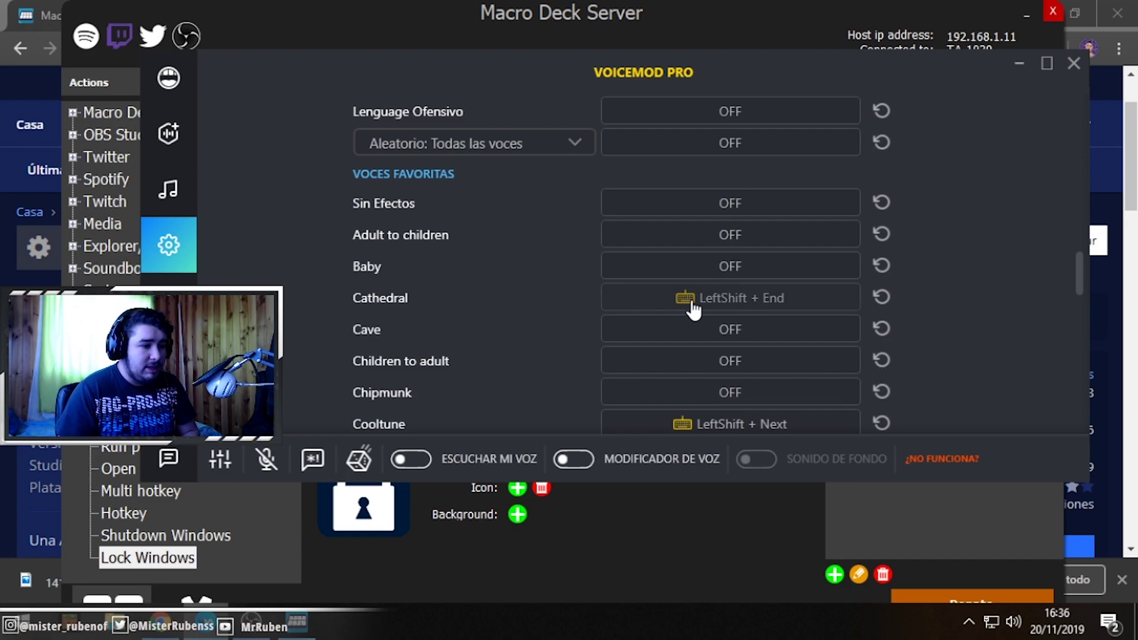
pyautogui.click(1019, 63)
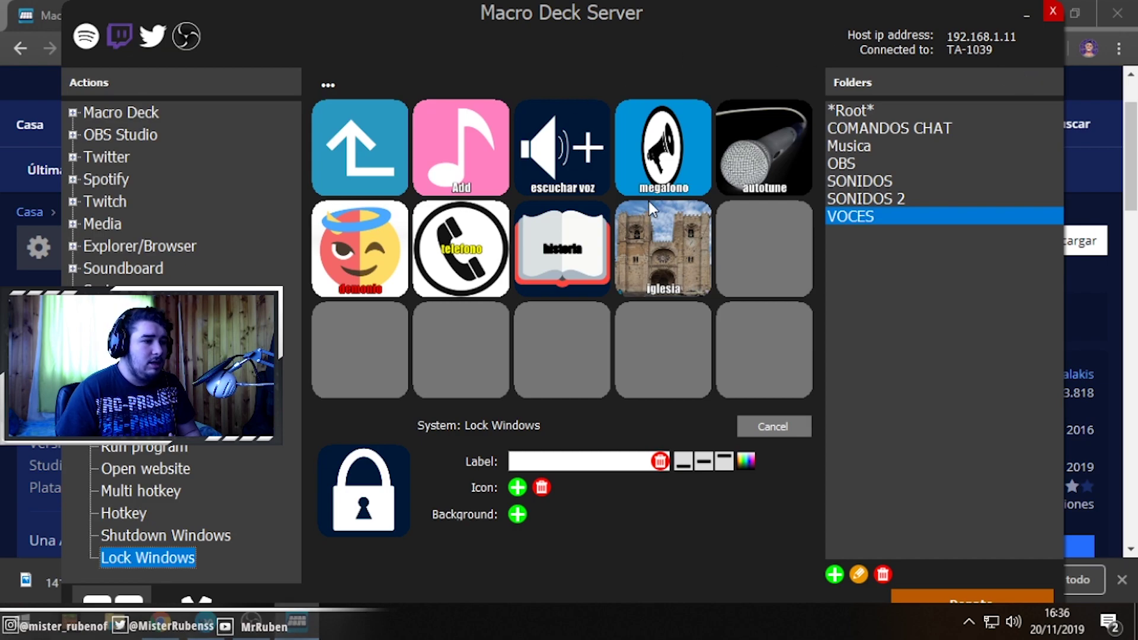
# - Load the iglesia button for editing, save its hotkey configuration as Shift + End, and apply the button
pyautogui.rightClick(660, 243)
pyautogui.click(666, 254)
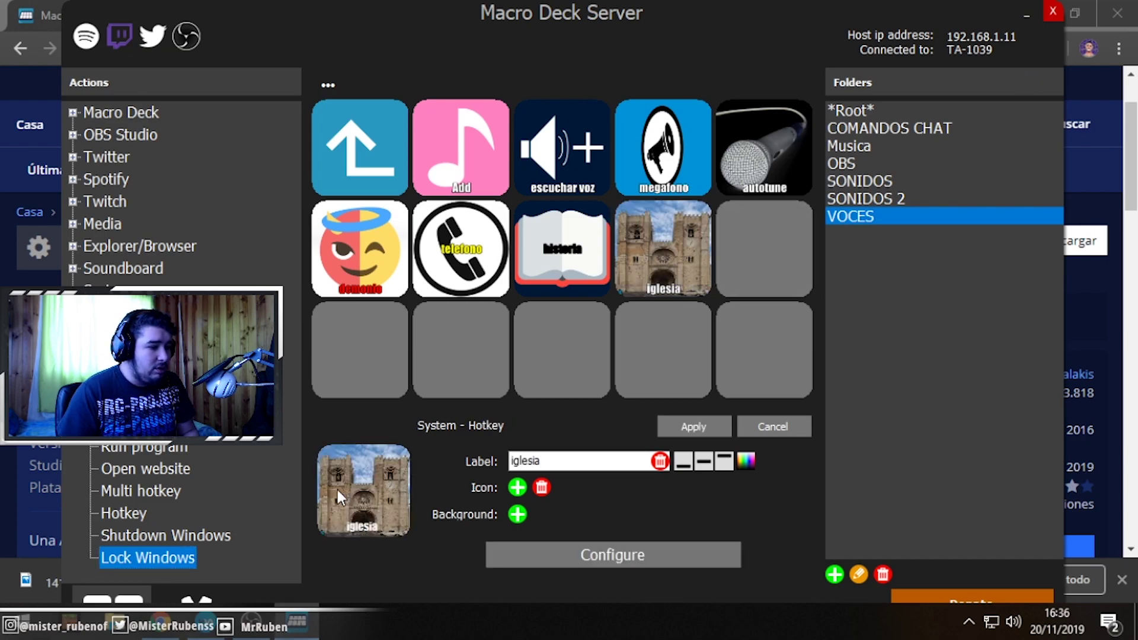
pyautogui.click(631, 557)
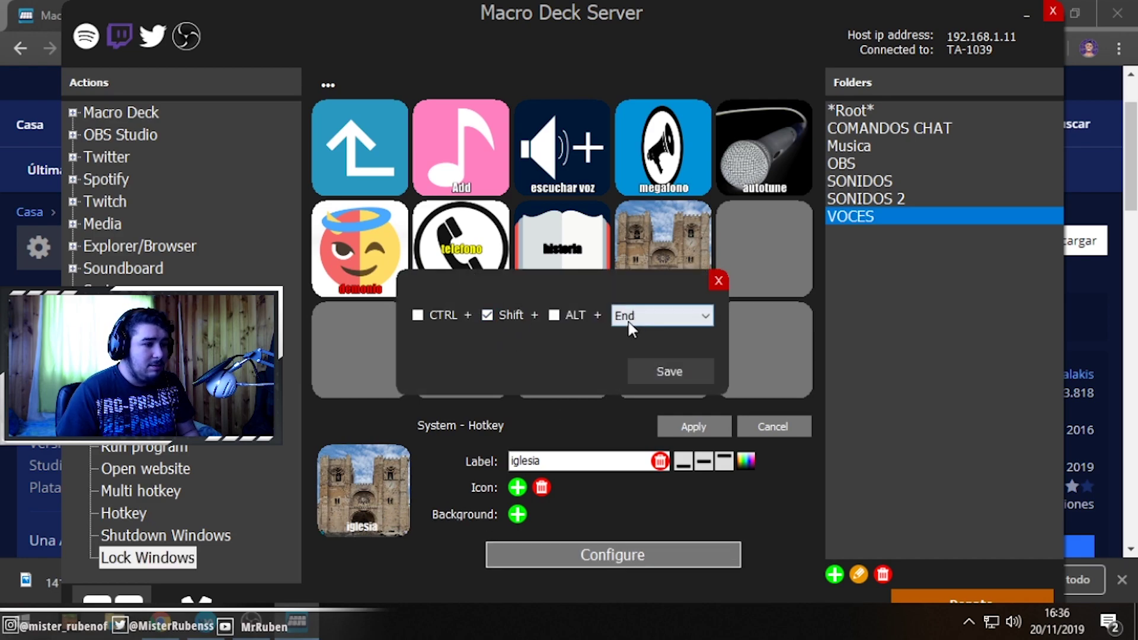
pyautogui.click(675, 371)
pyautogui.click(691, 428)
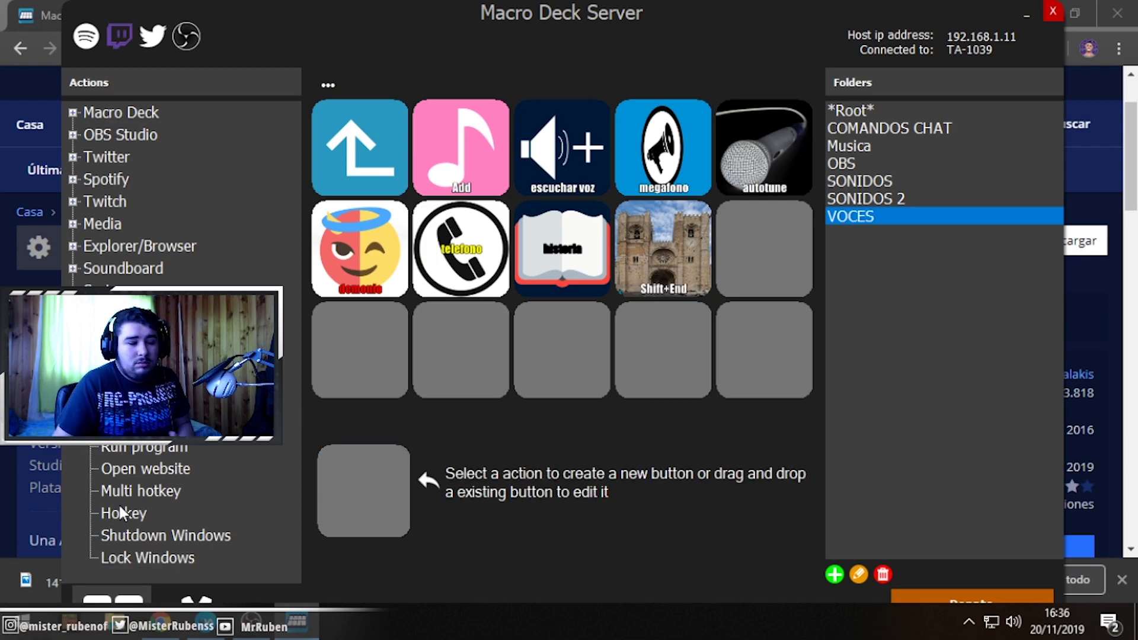
# - Open the OBS folder, start a Switch scene button, examine the selectable scenes in its configuration, and close the list without choosing one
pyautogui.click(73, 291)
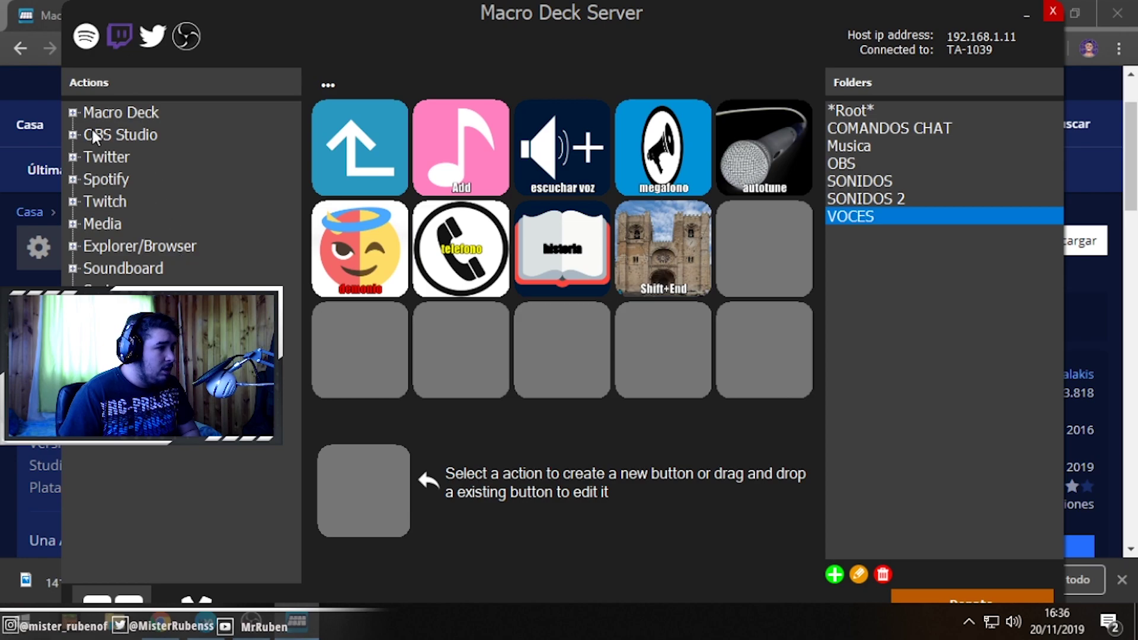
pyautogui.click(73, 134)
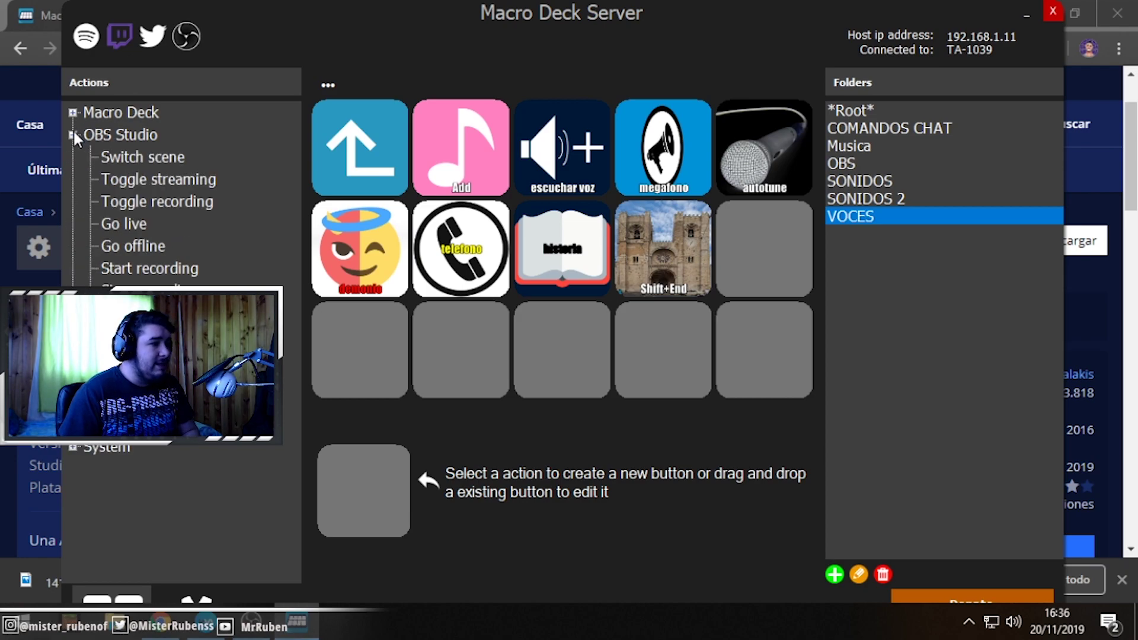
pyautogui.click(390, 157)
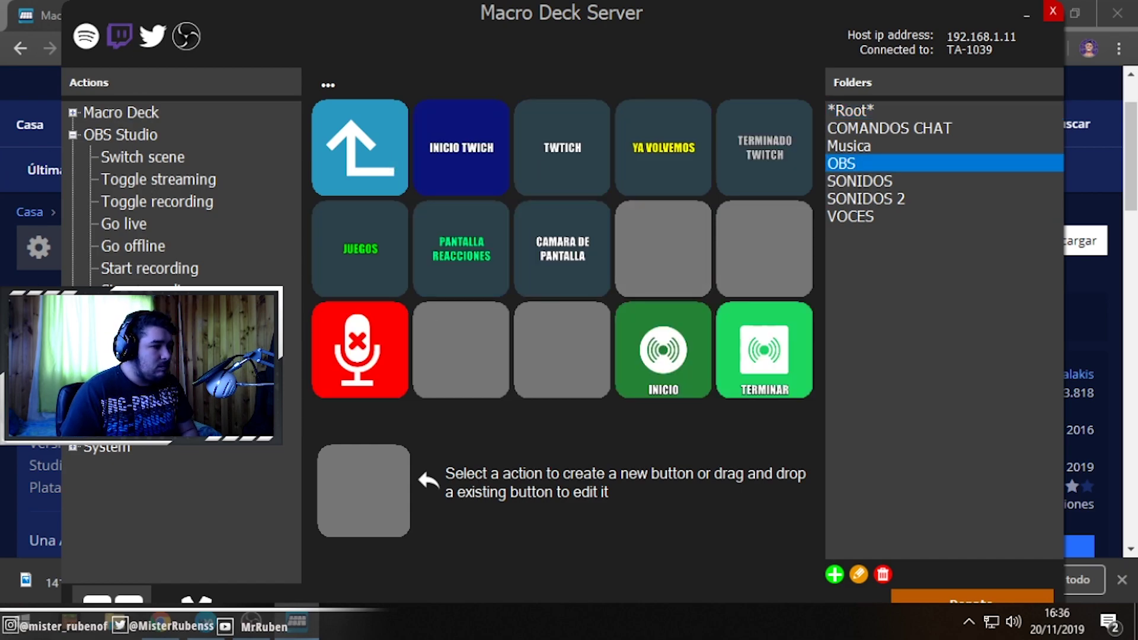
pyautogui.click(133, 158)
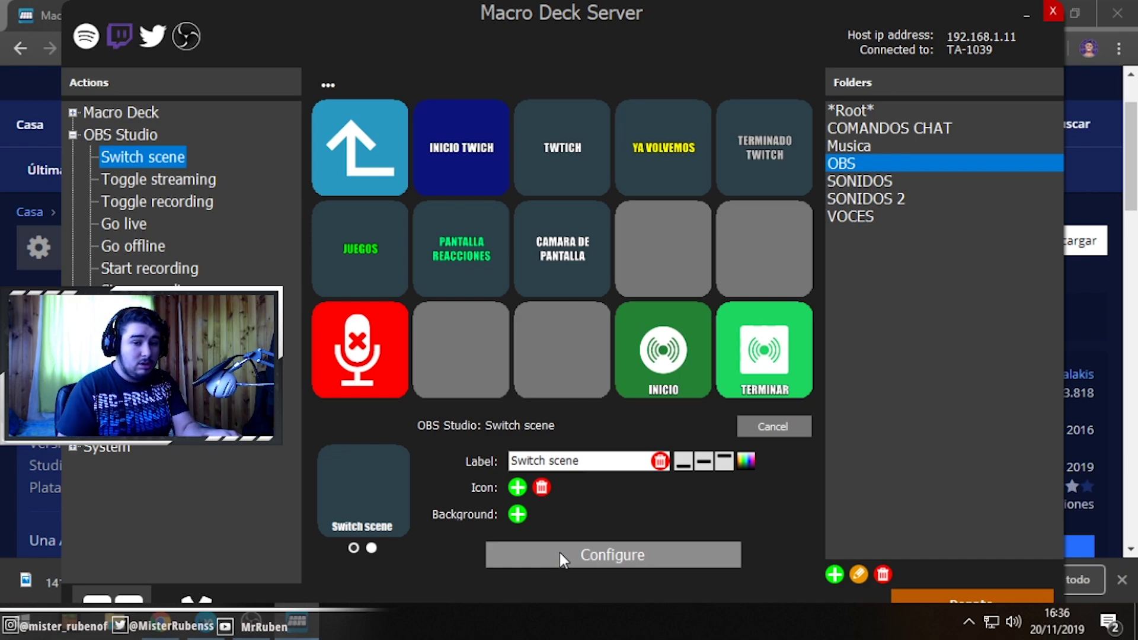
pyautogui.click(628, 561)
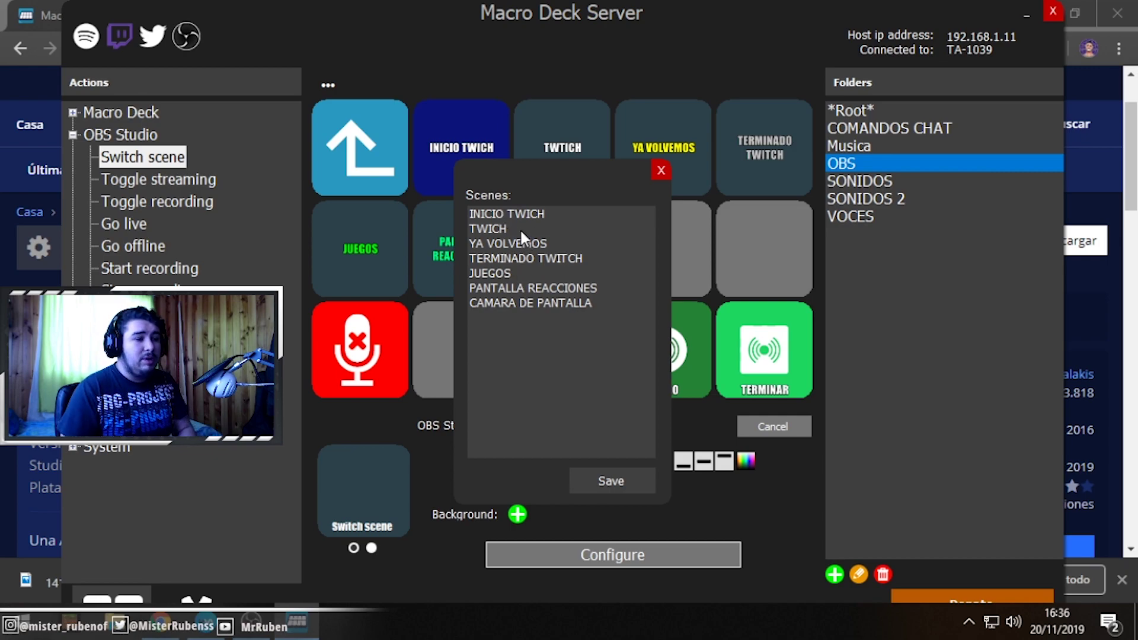
pyautogui.click(662, 172)
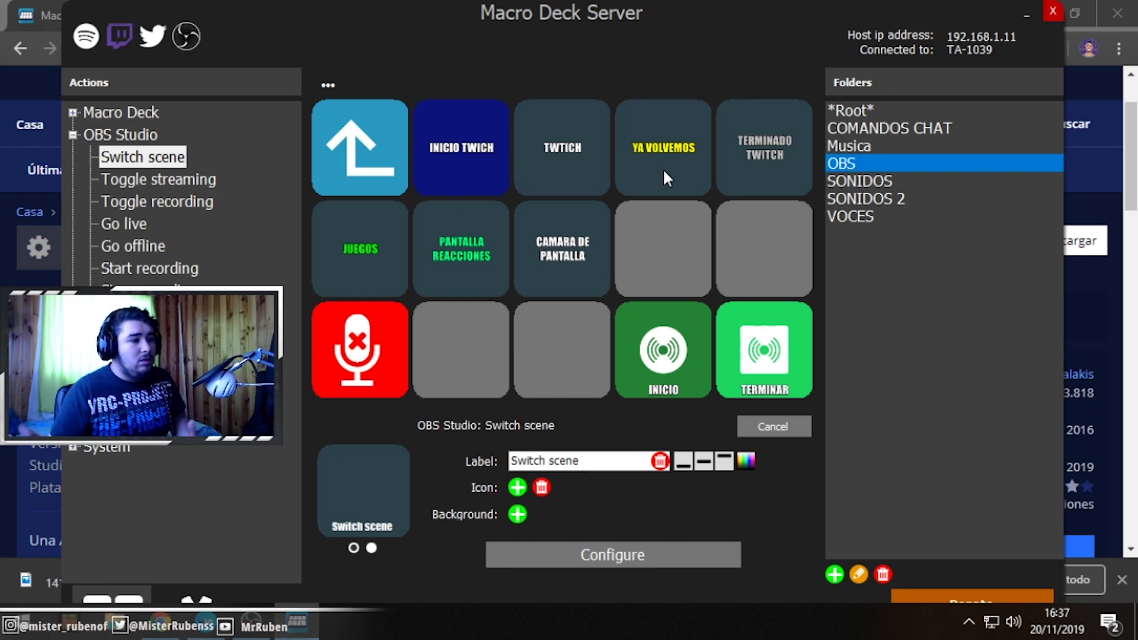
pyautogui.click(73, 135)
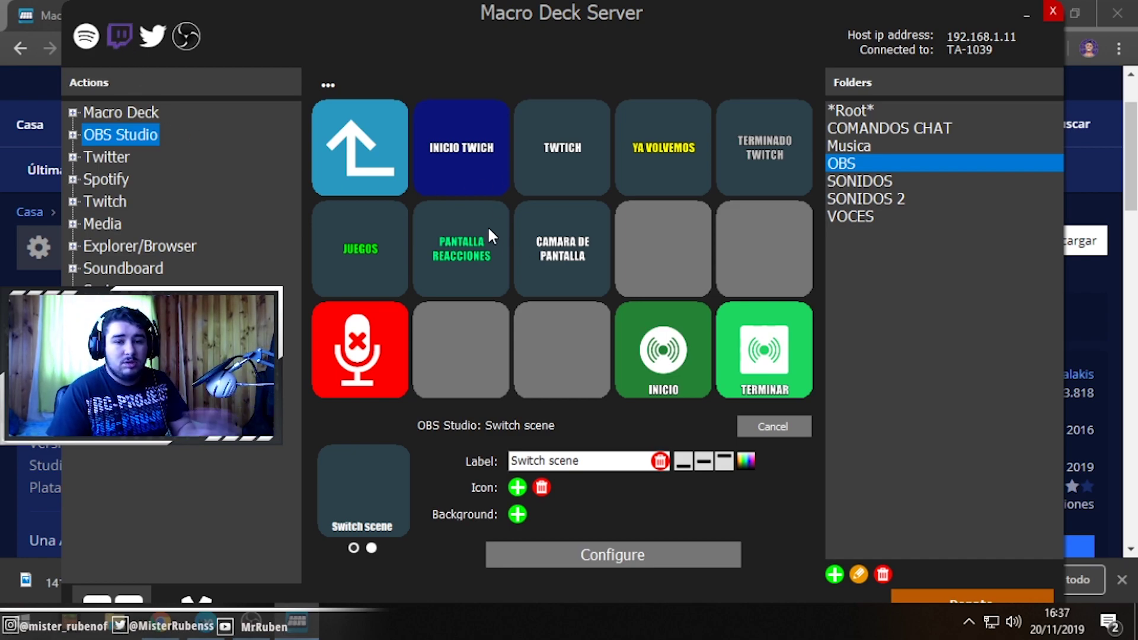
# - Review the Twitch account settings and the obs-websocket connection settings, saving each without edits
pyautogui.click(126, 31)
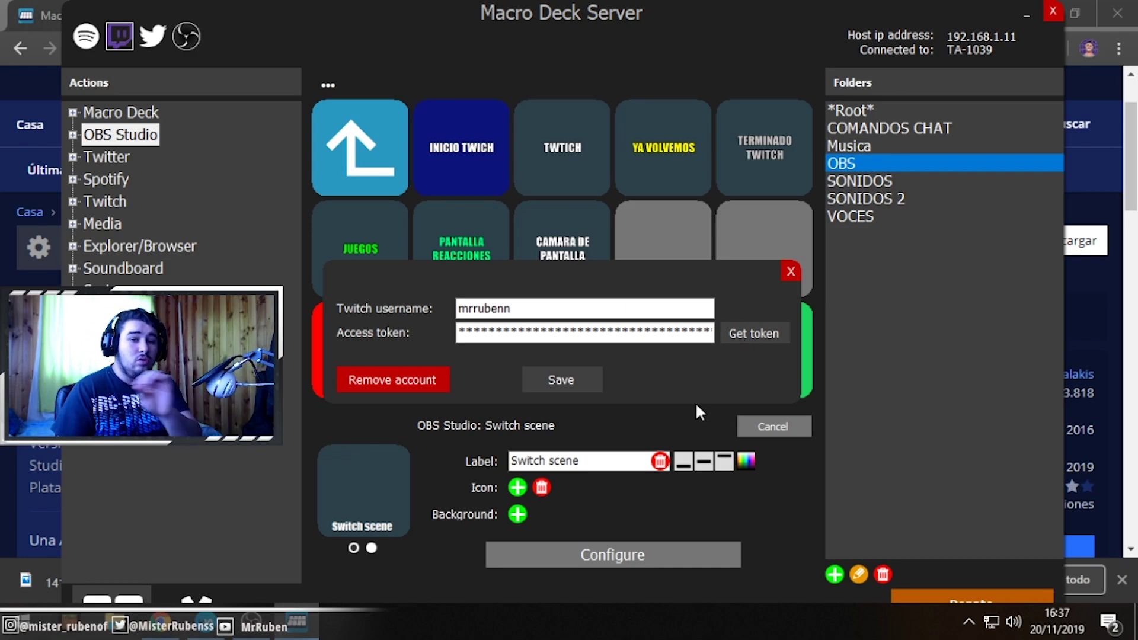
pyautogui.click(546, 377)
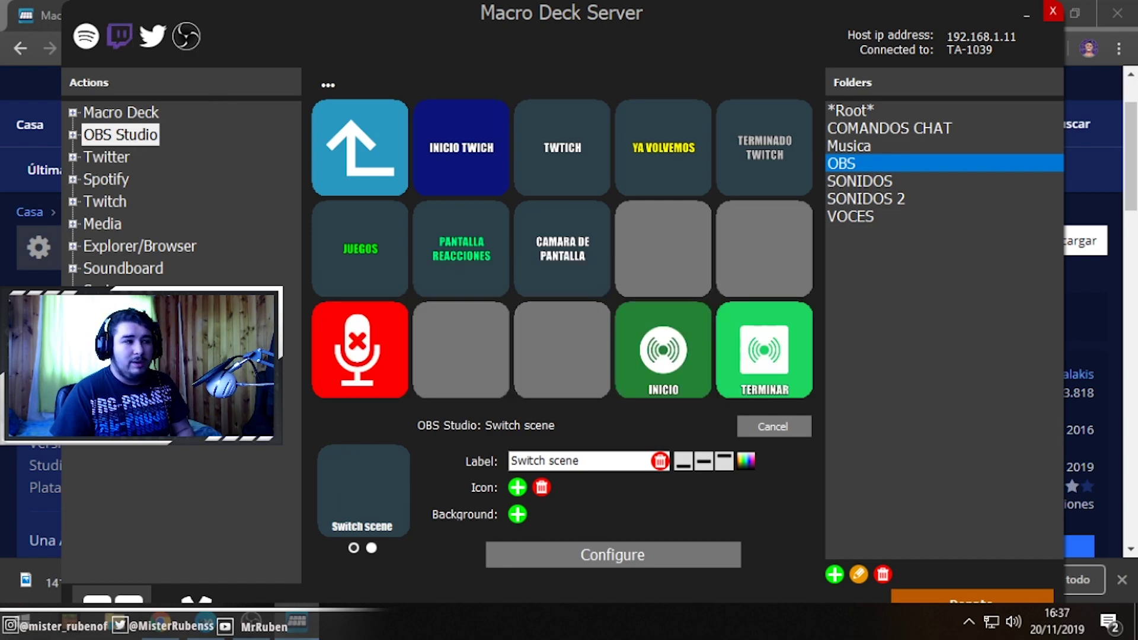
pyautogui.click(186, 37)
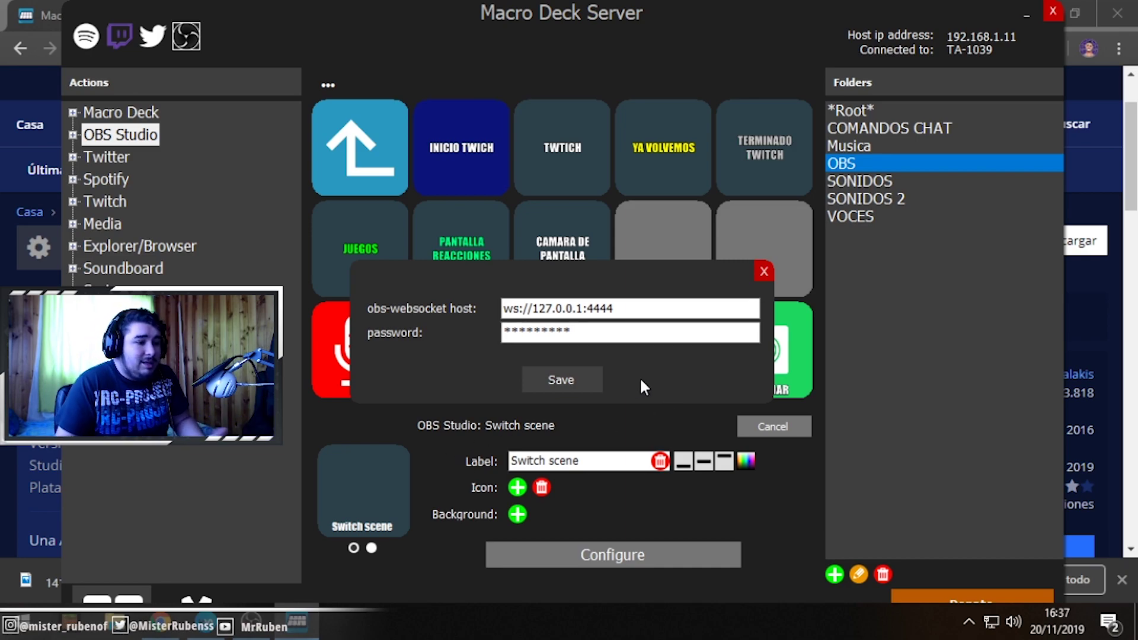
pyautogui.click(551, 380)
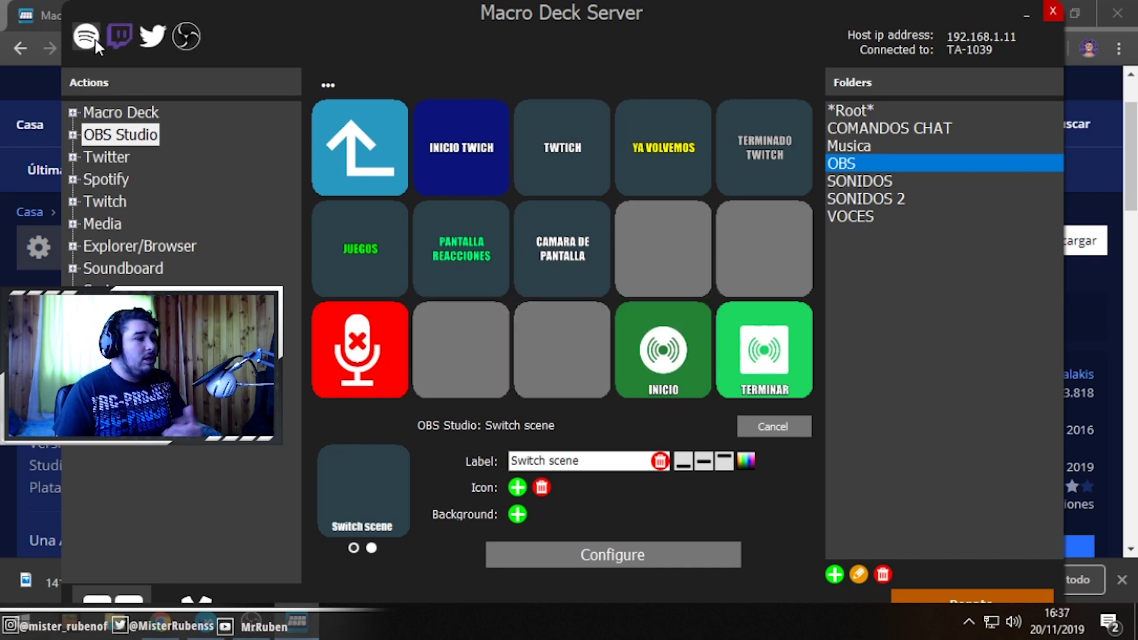